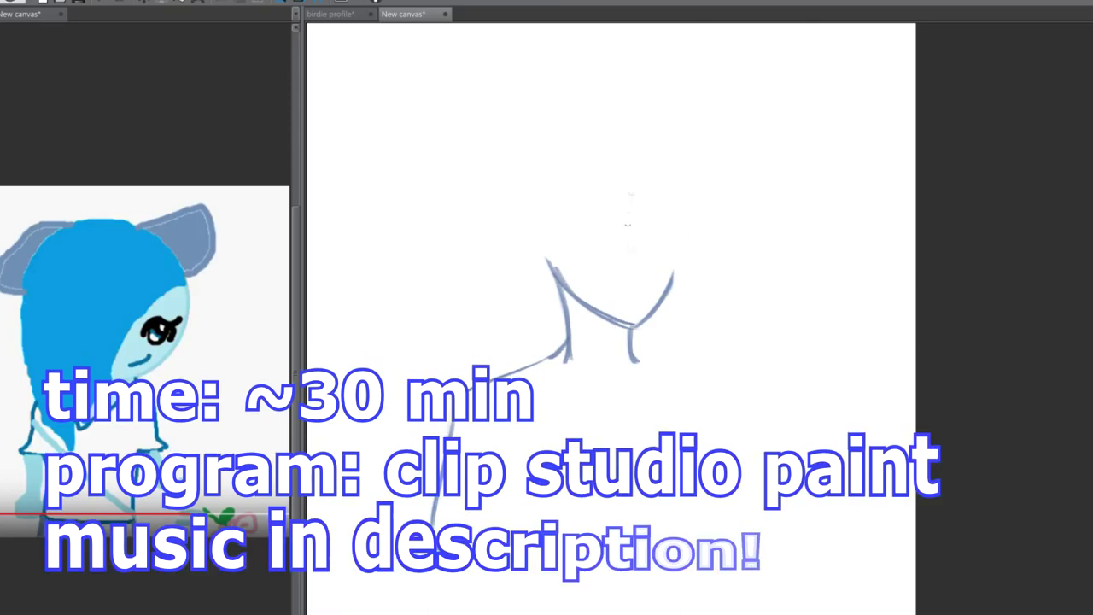
- Sketch the character's shoulders and both short-sleeve outlines below the neck
mouse_move(616, 196)
left_mouse_down()
mouse_move(632, 367)
mouse_move(725, 388)
left_mouse_up()
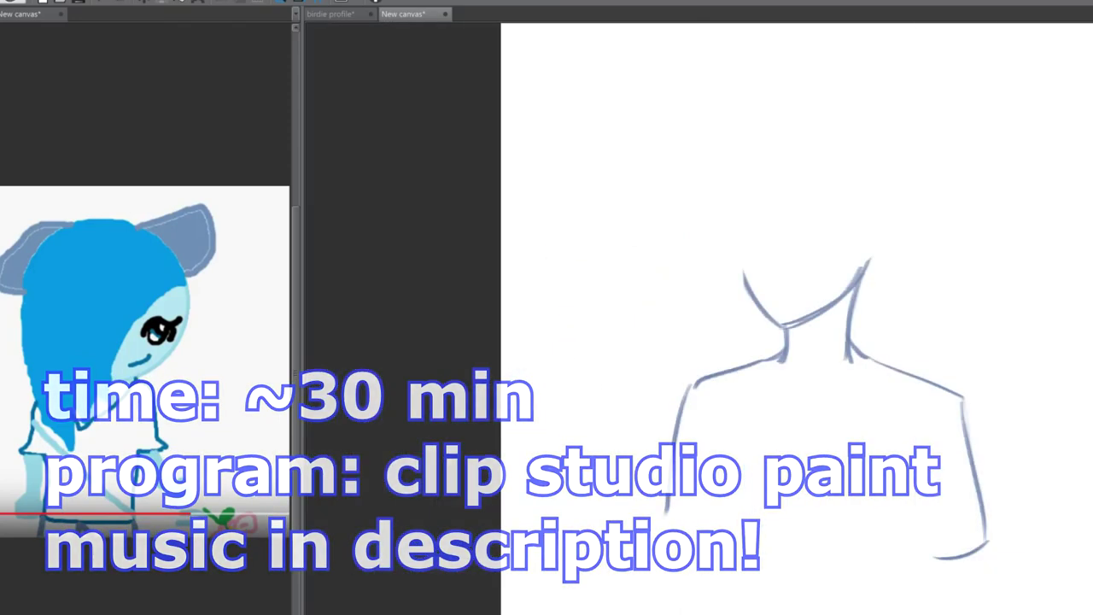
left_click_drag(636, 231, 547, 256)
left_click_drag(542, 261, 521, 376)
left_click_drag(816, 274, 842, 414)
left_click_drag(842, 417, 786, 431)
left_click_drag(584, 288, 581, 564)
left_click_drag(708, 215, 713, 534)
left_click_drag(812, 384, 814, 390)
left_click_drag(519, 383, 571, 410)
left_click_drag(771, 295, 765, 583)
key("ctrl+r")
key("ctrl+r")
left_click_drag(835, 299, 835, 566)
mouse_move(641, 337)
left_mouse_down()
mouse_move(655, 586)
mouse_move(558, 451)
left_mouse_up()
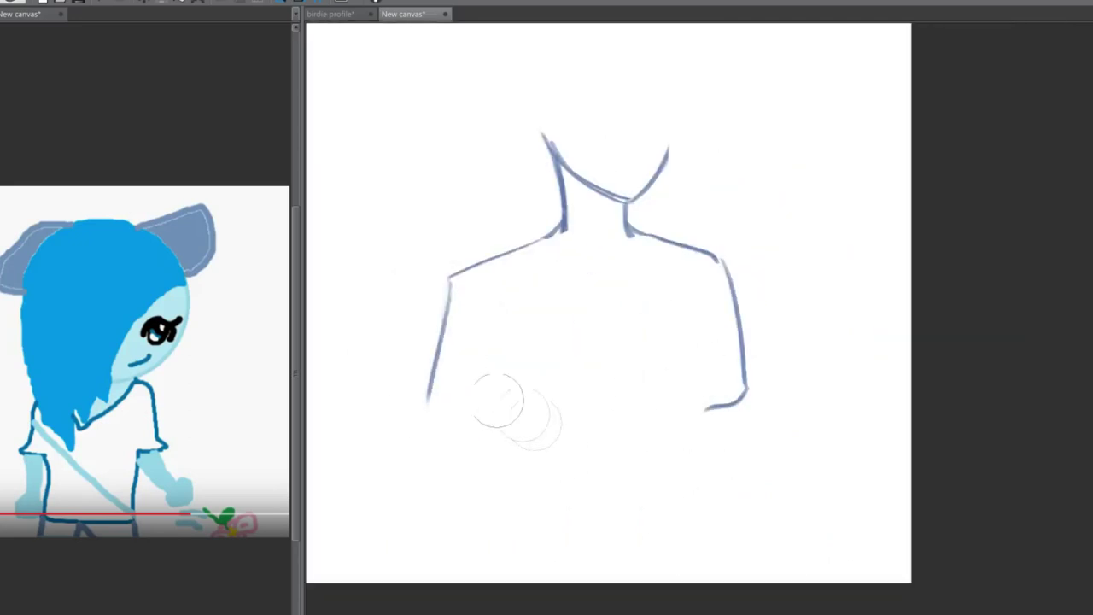
- Sketch the long fringe locks falling over the face, including the straight edge down its middle
left_click_drag(444, 393, 429, 598)
left_click_drag(538, 248, 530, 401)
left_click_drag(615, 265, 611, 419)
left_click_drag(538, 246, 546, 431)
left_click_drag(540, 338, 589, 352)
- Sketch the locks on the visible side of the face and enclose the hair with a rounded crown and outer strands
left_click_drag(617, 257, 653, 329)
left_click_drag(660, 252, 679, 410)
left_click_drag(664, 351, 654, 419)
left_click_drag(517, 254, 489, 388)
key("ctrl+z")
left_click_drag(513, 342, 588, 213)
mouse_move(522, 244)
left_mouse_down()
mouse_move(637, 205)
mouse_move(666, 278)
mouse_move(500, 367)
mouse_move(516, 376)
left_mouse_up()
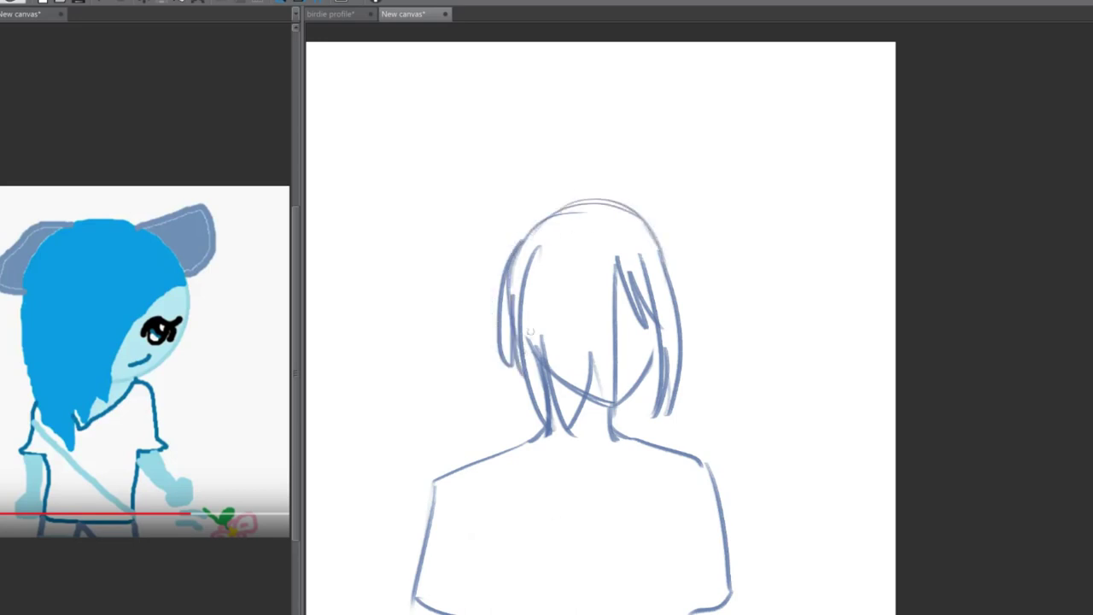
- Sketch a drooping ear with jagged inner fur beside the long fringe and a smaller upright ear on the opposite side
left_click_drag(521, 241, 432, 224)
key("ctrl+z")
mouse_move(526, 229)
left_mouse_down()
mouse_move(504, 325)
mouse_move(472, 338)
left_mouse_up()
left_click_drag(507, 298, 453, 350)
key("ctrl+z")
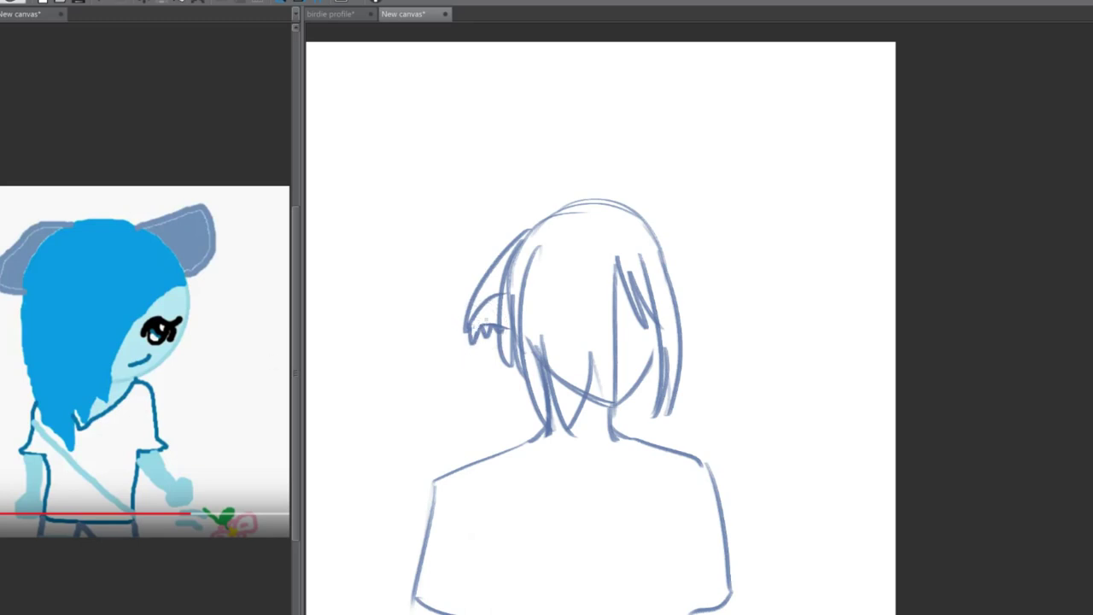
mouse_move(644, 216)
left_mouse_down()
mouse_move(688, 264)
mouse_move(677, 285)
left_mouse_up()
- Select the shoulder and sleeve under the drooping ear and shift them slightly up and closer to the neck
left_click_drag(586, 495, 608, 437)
left_click_drag(469, 313, 552, 446)
key("ctrl+t")
left_click_drag(486, 464, 512, 444)
key("Return")
key("ctrl+d")
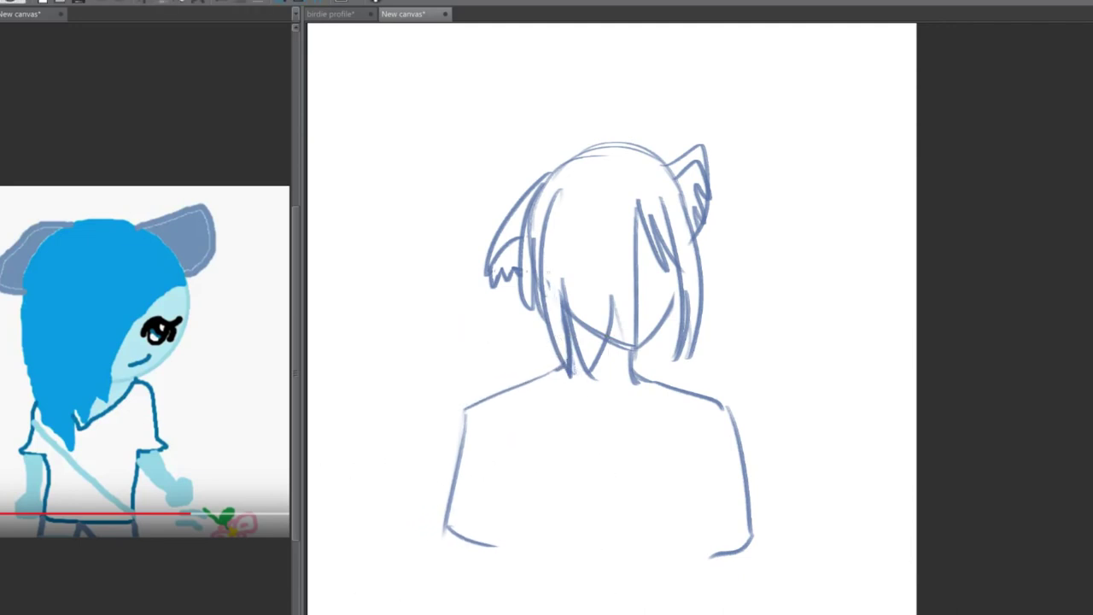
- Refine the hair with another long strand, a pointed fringe tip over the chin and a cleaner crown outline
left_click_drag(570, 198, 564, 352)
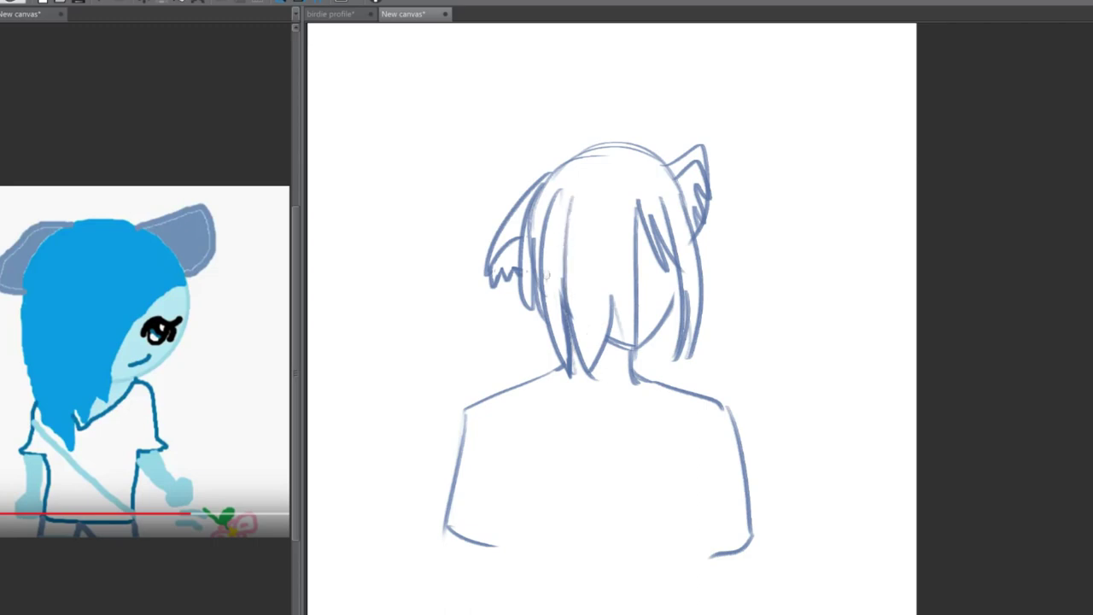
left_click_drag(605, 288, 639, 358)
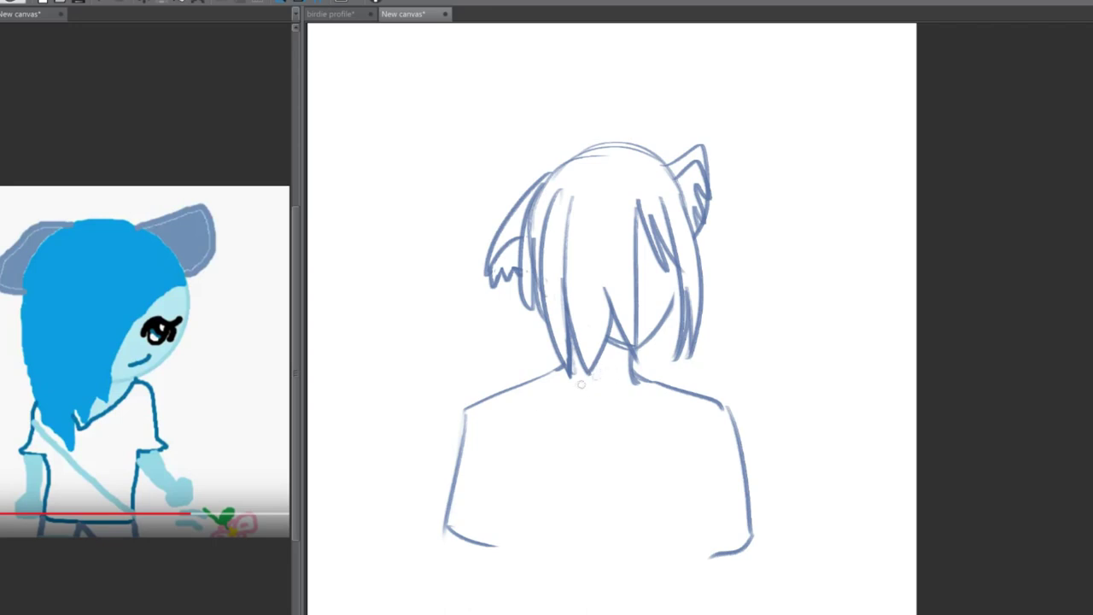
left_click_drag(543, 215, 573, 145)
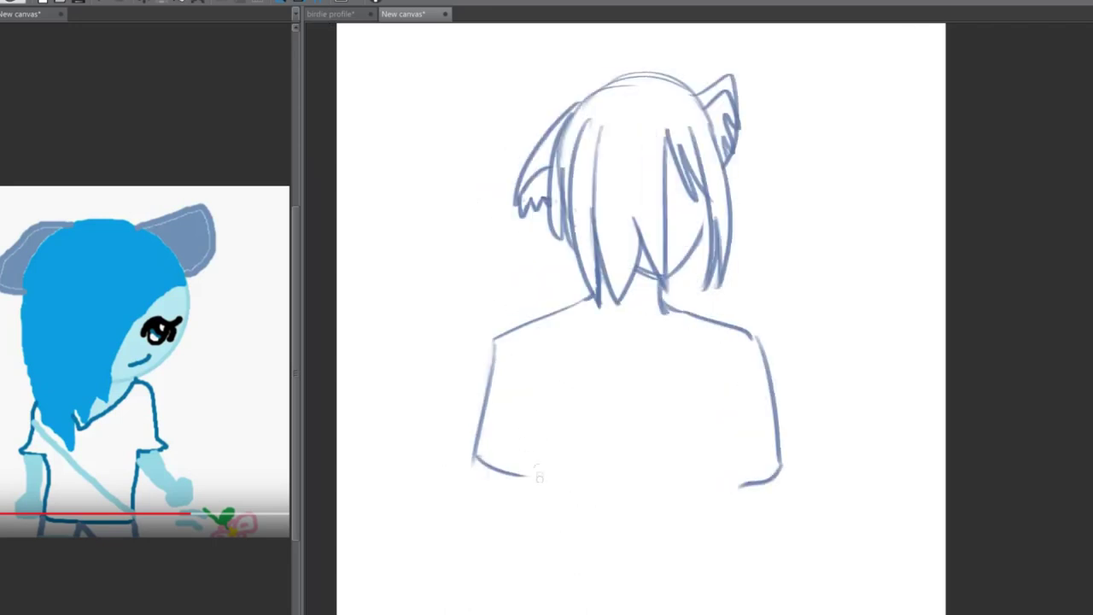
mouse_move(604, 96)
left_mouse_down()
mouse_move(637, 77)
mouse_move(682, 88)
mouse_move(596, 100)
left_mouse_up()
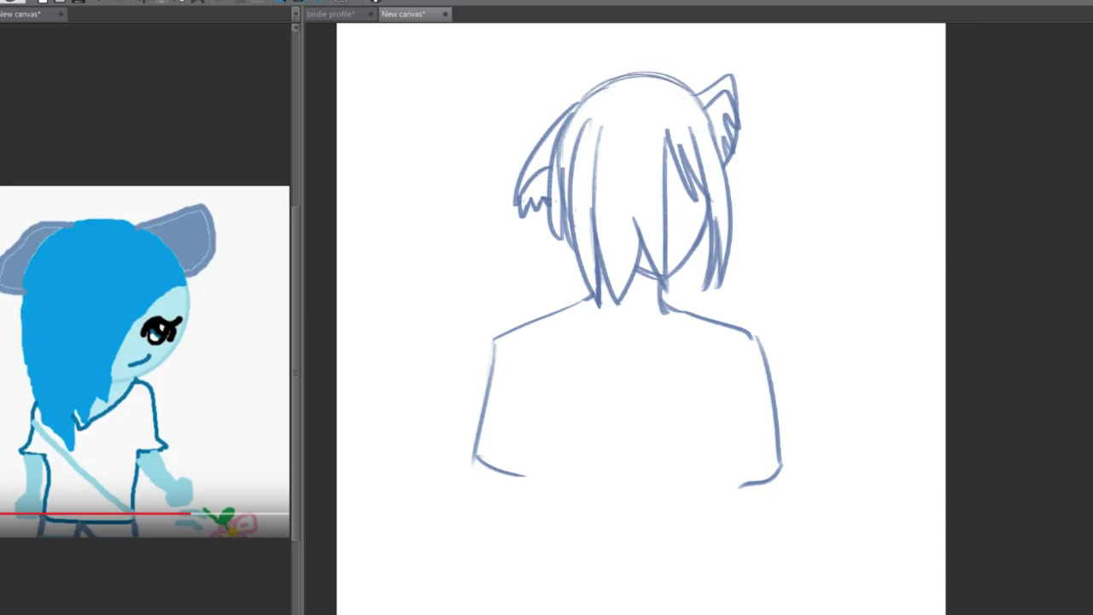
- Sketch both sides of the torso running from the armpits down past the waist
left_click_drag(532, 364, 546, 546)
left_click_drag(714, 369, 722, 612)
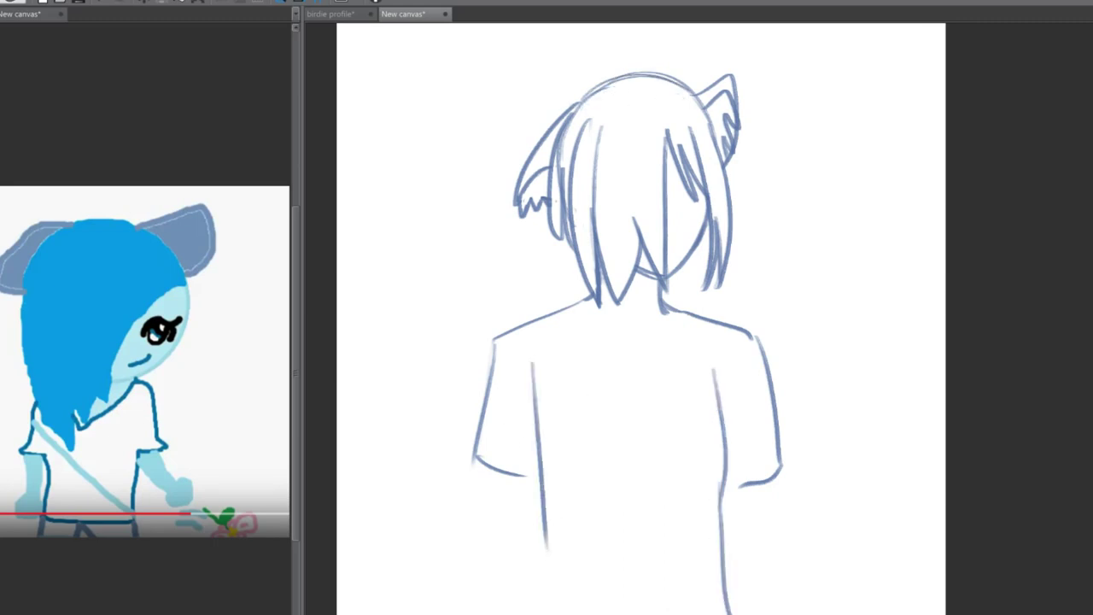
left_click_drag(528, 362, 536, 614)
- Erase the old shoulder and sleeve lines on both sides, leaving the head and torso sides
left_click_drag(779, 466, 769, 317)
left_click_drag(491, 338, 471, 500)
left_click_drag(675, 312, 737, 322)
mouse_move(500, 337)
left_mouse_down()
mouse_move(637, 355)
mouse_move(542, 323)
mouse_move(471, 501)
mouse_move(566, 312)
left_mouse_up()
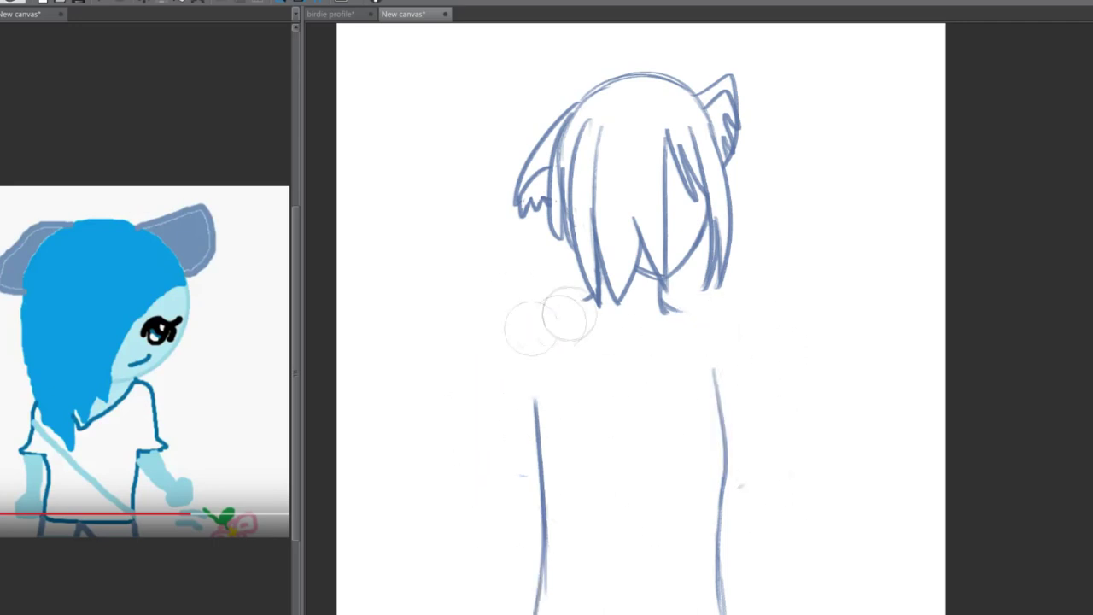
left_click_drag(631, 325, 653, 289)
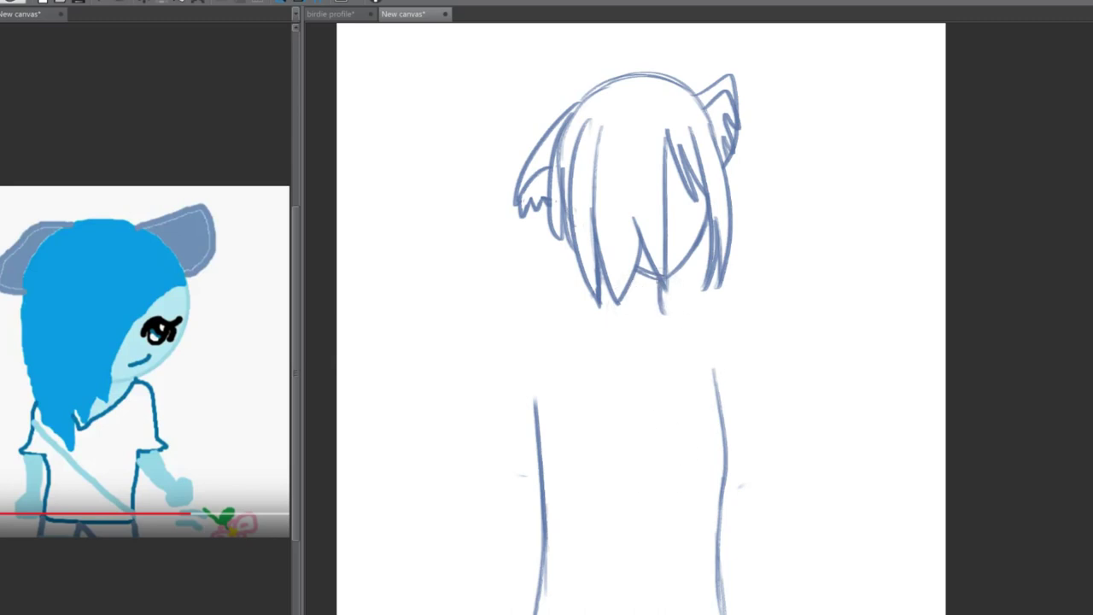
- Redraw both shoulders with narrower short sleeves, hems and arm outlines below them
mouse_move(596, 301)
left_mouse_down()
mouse_move(502, 336)
mouse_move(473, 485)
mouse_move(527, 494)
left_mouse_up()
key("ctrl+z")
mouse_move(507, 331)
left_mouse_down()
mouse_move(473, 484)
mouse_move(478, 614)
left_mouse_up()
key("ctrl+z")
left_click_drag(486, 492, 475, 614)
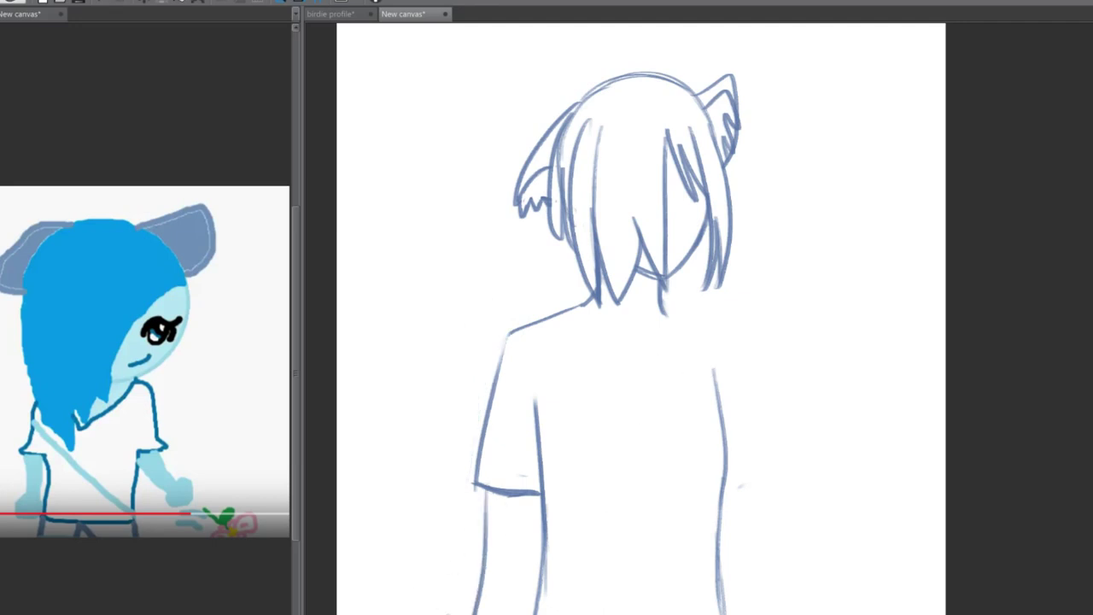
mouse_move(694, 320)
left_mouse_down()
mouse_move(767, 504)
mouse_move(759, 614)
left_mouse_up()
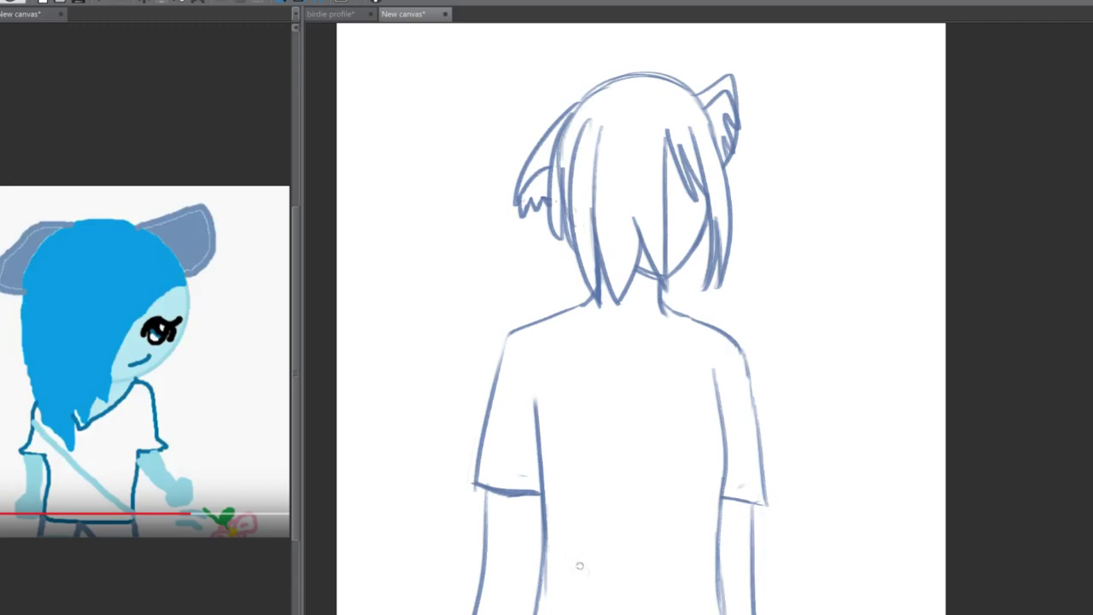
- Draw the shirt's V-neckline and two diagonal fold lines, and check the figure in a mirrored view
left_click_drag(581, 304, 675, 307)
left_click_drag(666, 468, 649, 598)
left_click_drag(663, 530, 679, 602)
key("h")
left_click_drag(759, 352, 706, 387)
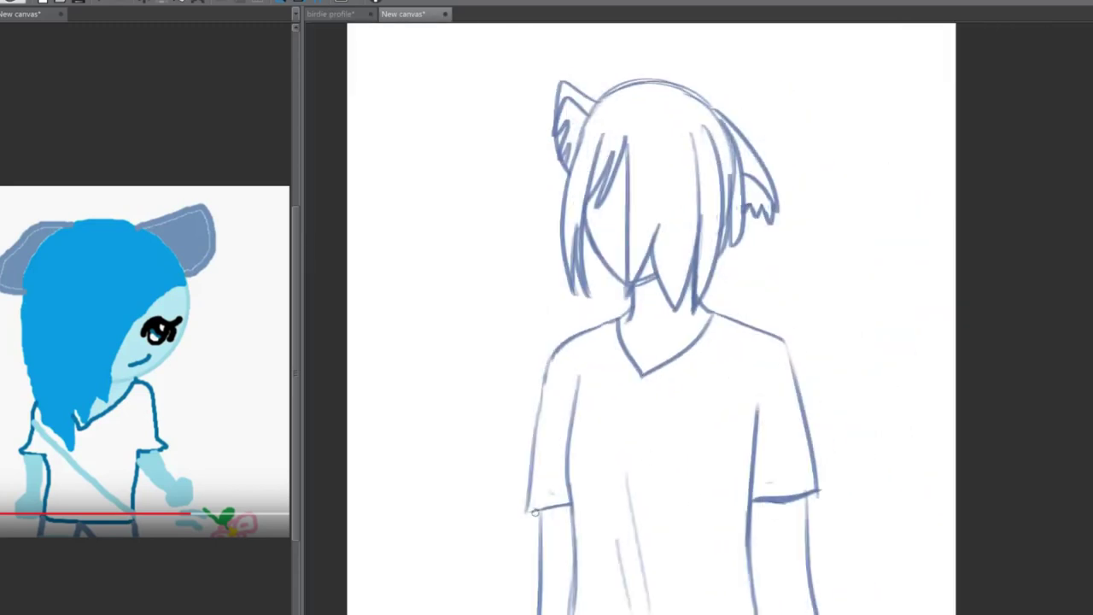
key("h")
- Sketch the visible eye, its eyebrow and a small smiling mouth beside the fringe
scroll(891, 196, "up", 3)
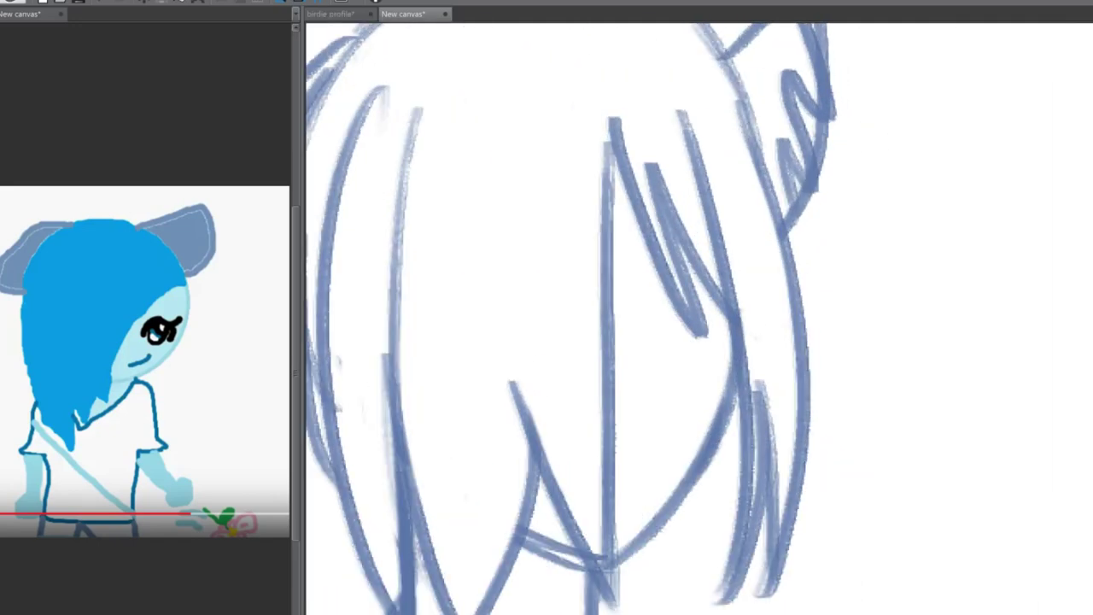
left_click_drag(615, 277, 739, 243)
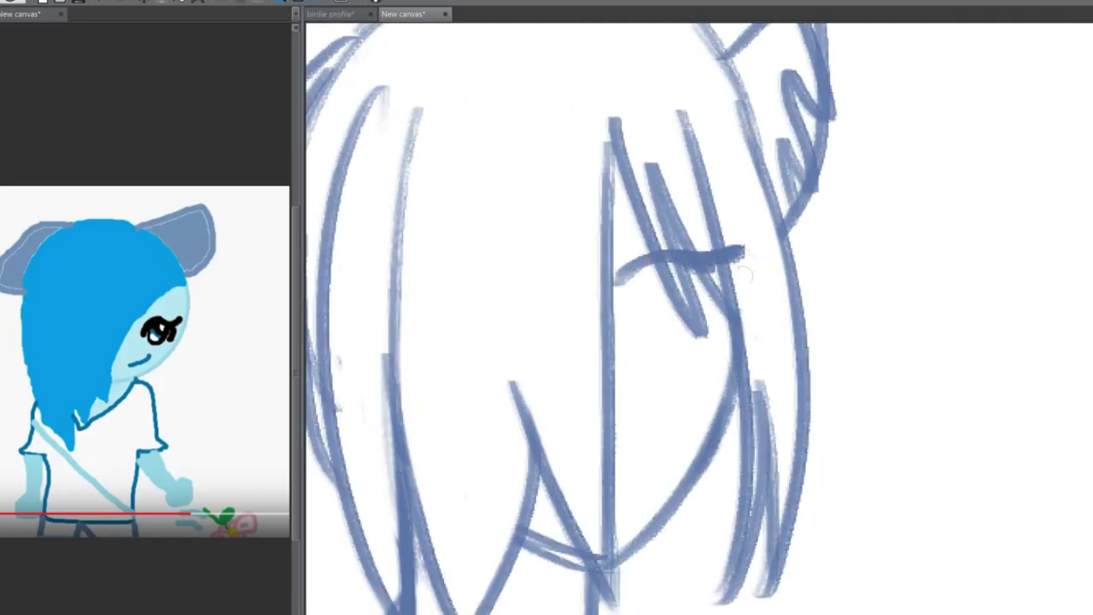
left_click_drag(668, 258, 699, 313)
left_click_drag(615, 472, 658, 450)
mouse_move(630, 217)
left_mouse_down()
mouse_move(598, 252)
mouse_move(730, 212)
left_mouse_up()
key("ctrl+z")
scroll(700, 318, "down", 3)
scroll(700, 318, "up", 3)
key("ctrl+t")
key("Return")
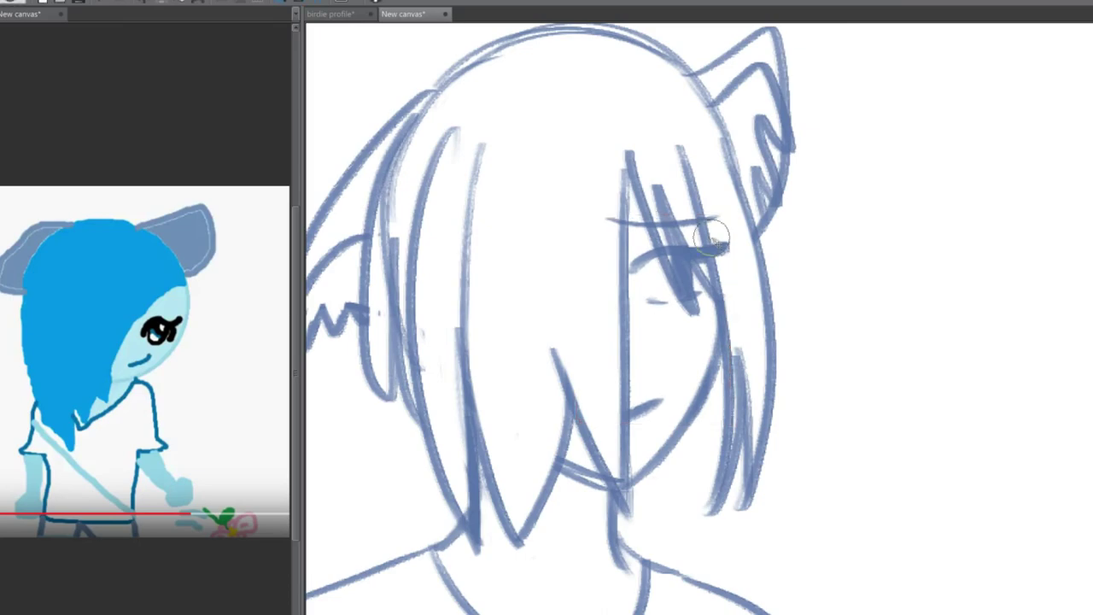
scroll(637, 335, "down", 3)
scroll(636, 335, "up", 3)
scroll(642, 260, "down", 3)
left_click_drag(451, 190, 732, 444)
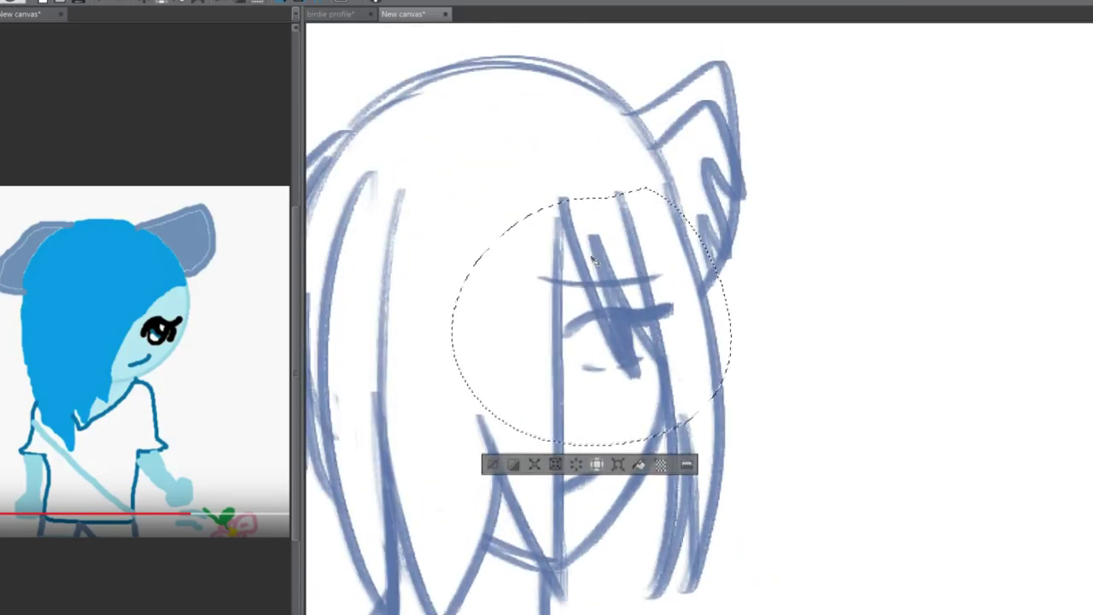
key("ctrl+d")
scroll(598, 224, "up", 3)
scroll(596, 224, "down", 4)
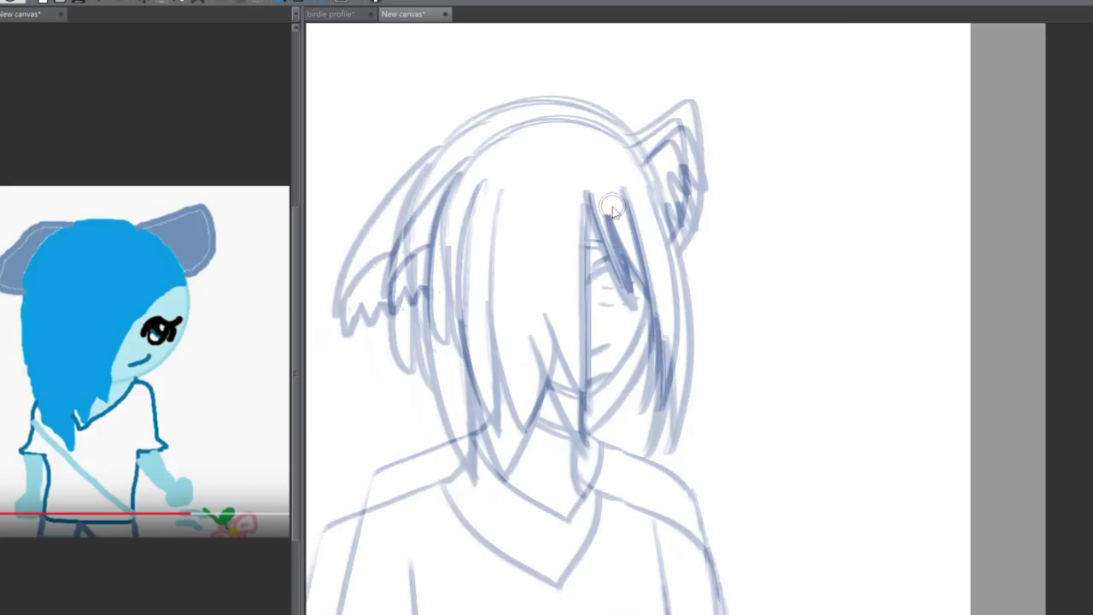
- Transform the eye area to fit the face and replace the loose fringe strokes above it with one diagonal strand
scroll(634, 205, "up", 4)
mouse_move(566, 120)
left_mouse_down()
mouse_move(637, 341)
mouse_move(568, 124)
left_mouse_up()
key("ctrl+t")
mouse_move(650, 214)
left_mouse_down()
mouse_move(632, 253)
mouse_move(720, 269)
mouse_move(683, 293)
mouse_move(683, 260)
mouse_move(667, 254)
left_mouse_up()
key("Return")
key("ctrl+d")
left_click_drag(585, 212, 658, 294)
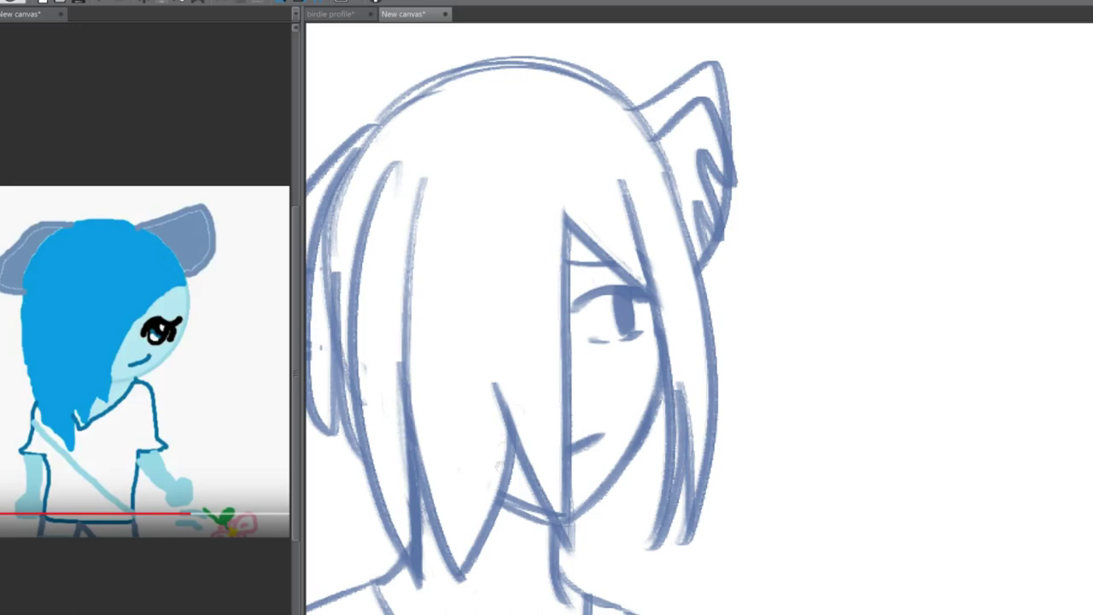
- Select the whole head and widen it slightly, and mark a small nose at the fringe edge
scroll(859, 580, "down", 3)
scroll(858, 580, "up", 1)
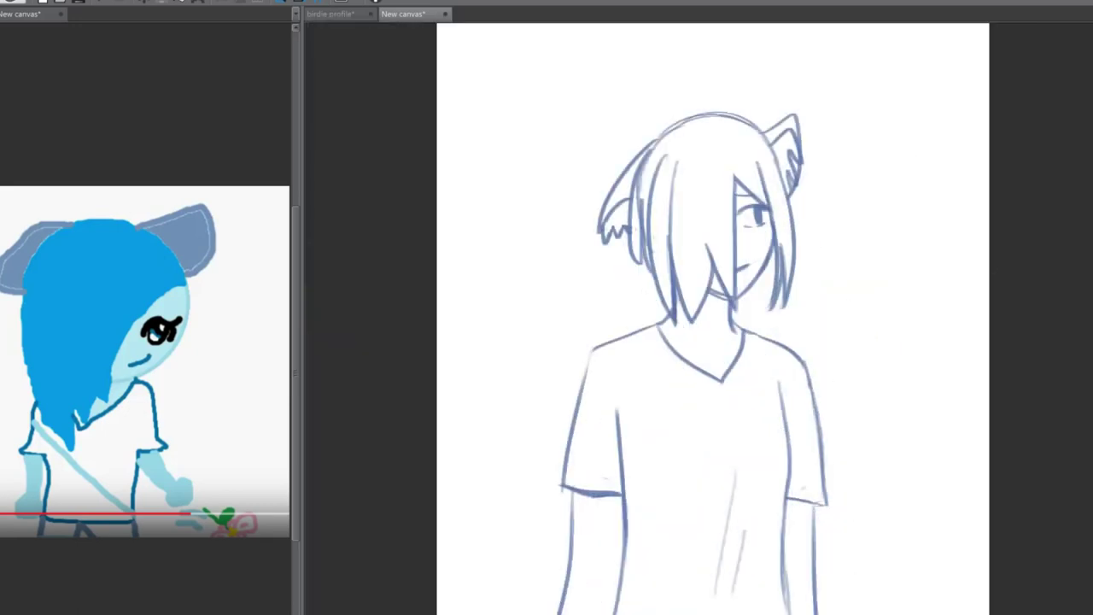
mouse_move(547, 128)
left_mouse_down()
mouse_move(757, 312)
mouse_move(551, 218)
left_mouse_up()
key("ctrl+t")
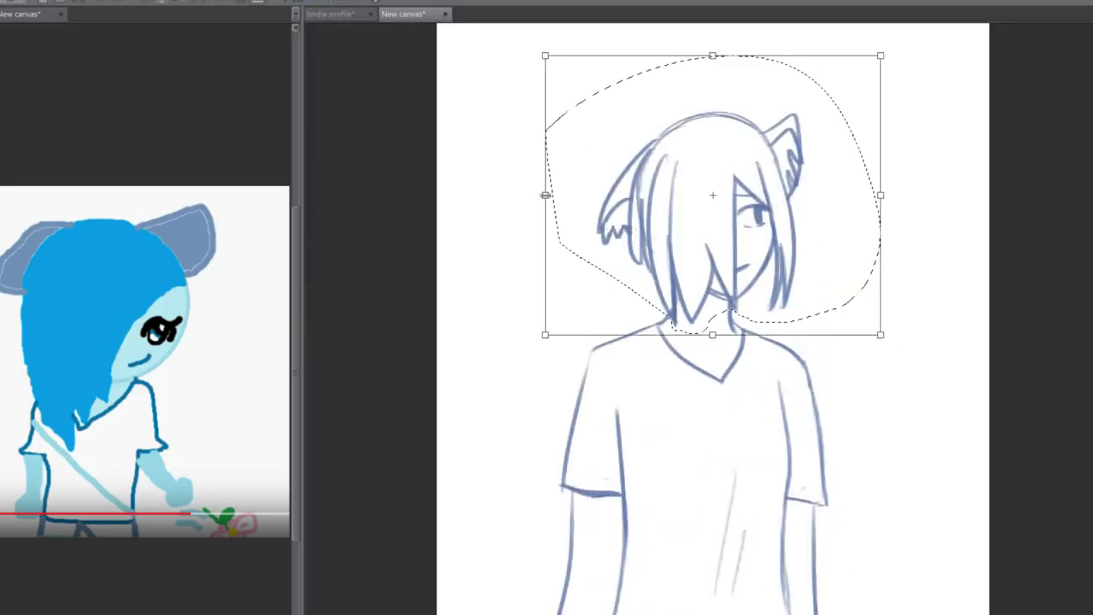
key("Return")
left_click(608, 357)
scroll(723, 273, "up", 3)
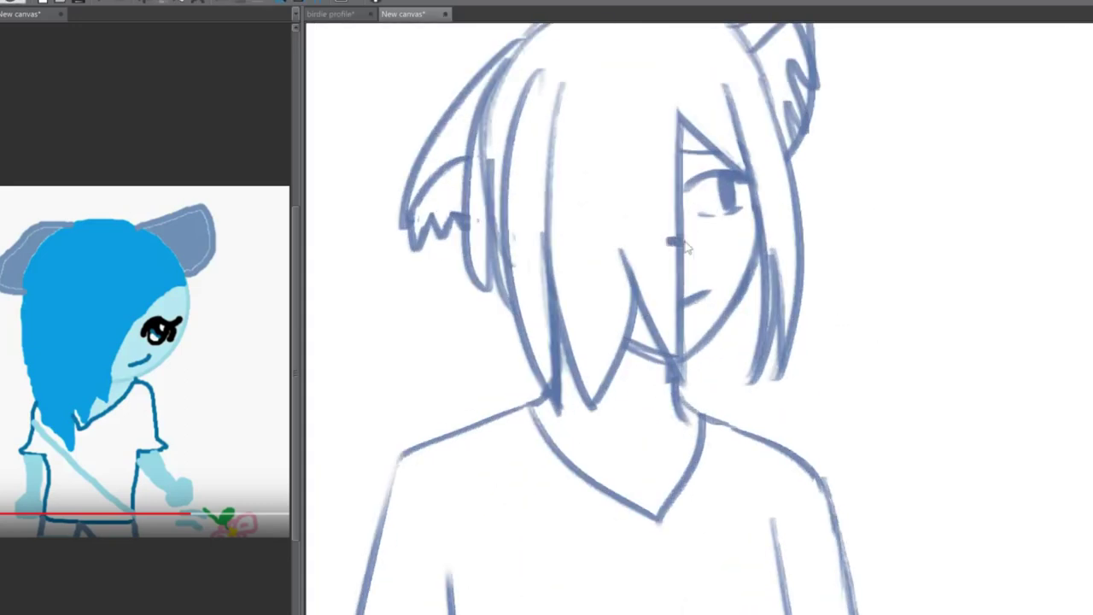
scroll(674, 309, "down", 3)
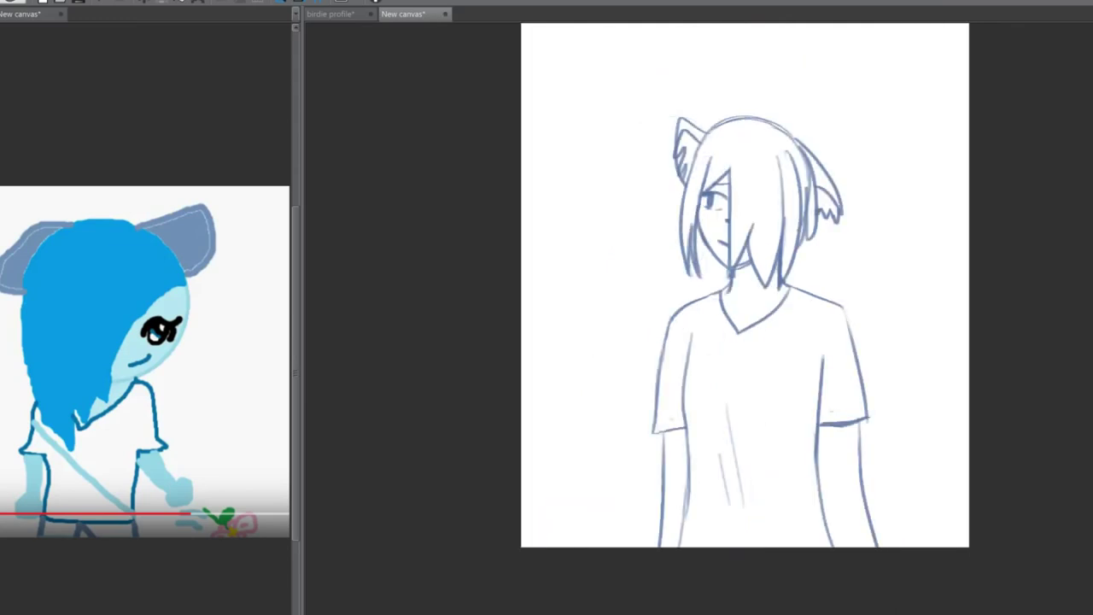
- Erase the sleeve and outer arm line on the drooping-ear side, using the mirrored view
key("h")
left_click_drag(803, 278, 841, 589)
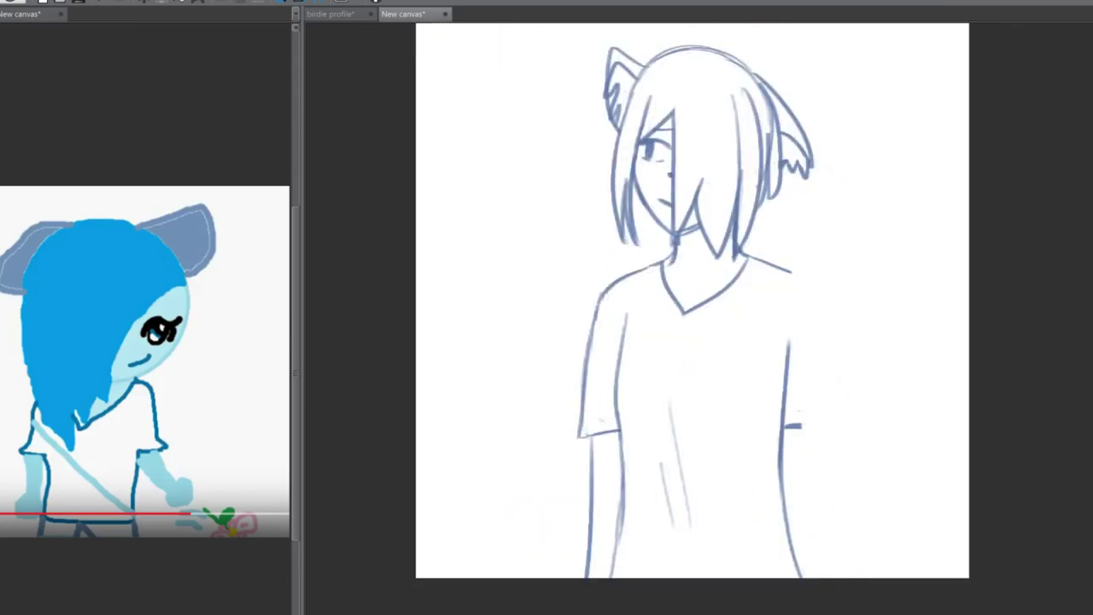
key("h")
key("ctrl+z")
key("ctrl+y")
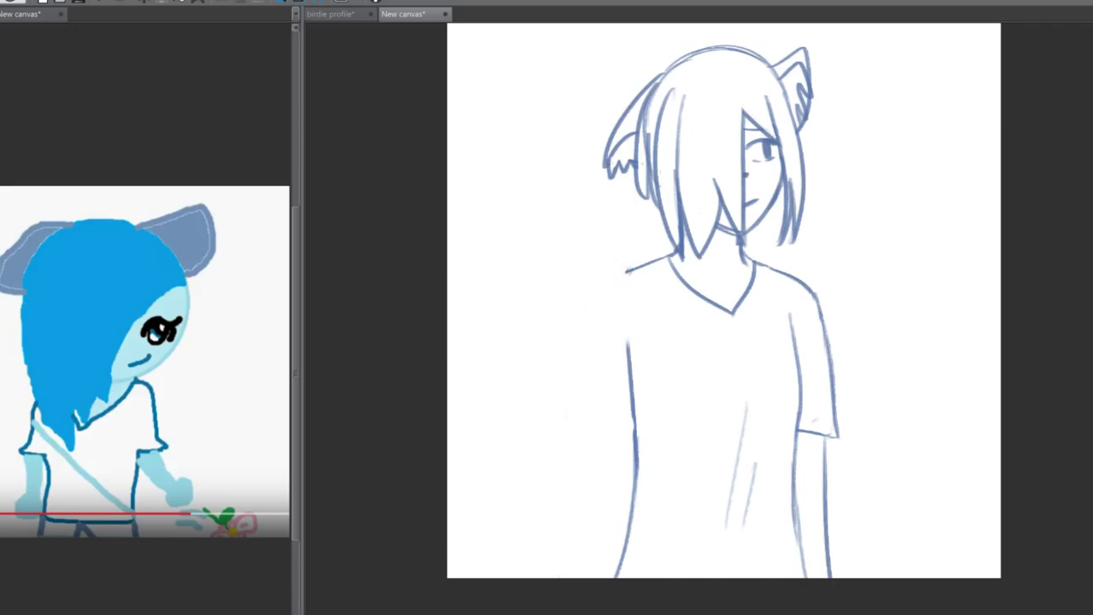
- Redraw the erased shoulder with a straighter, narrower sleeve, a slanted hem and an outer arm line
left_click_drag(628, 269, 587, 443)
key("h")
left_click_drag(779, 432, 821, 455)
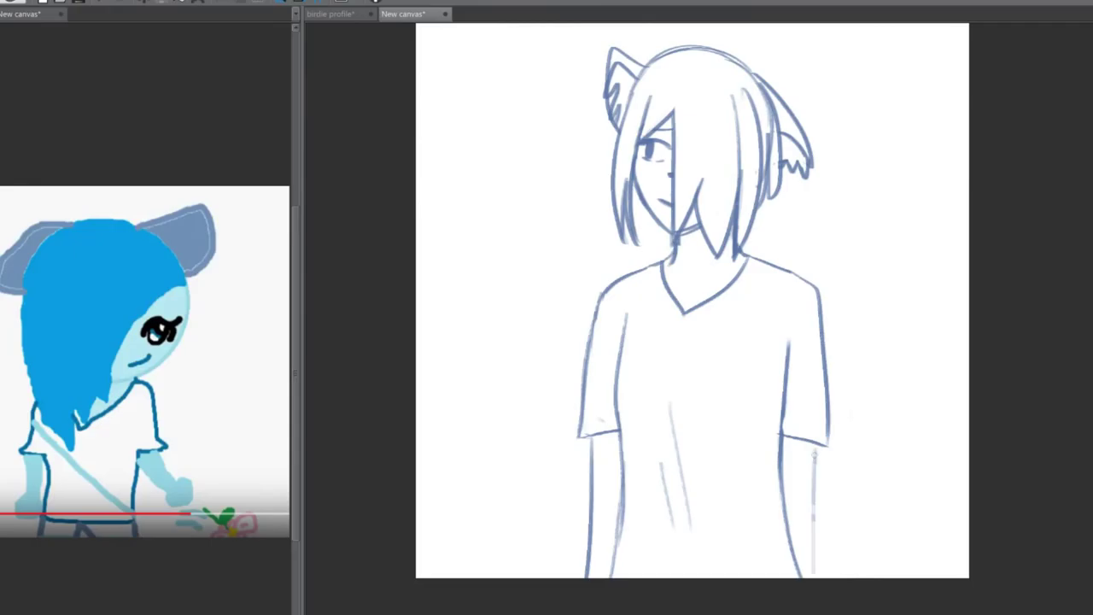
left_click_drag(671, 412, 690, 528)
key("h")
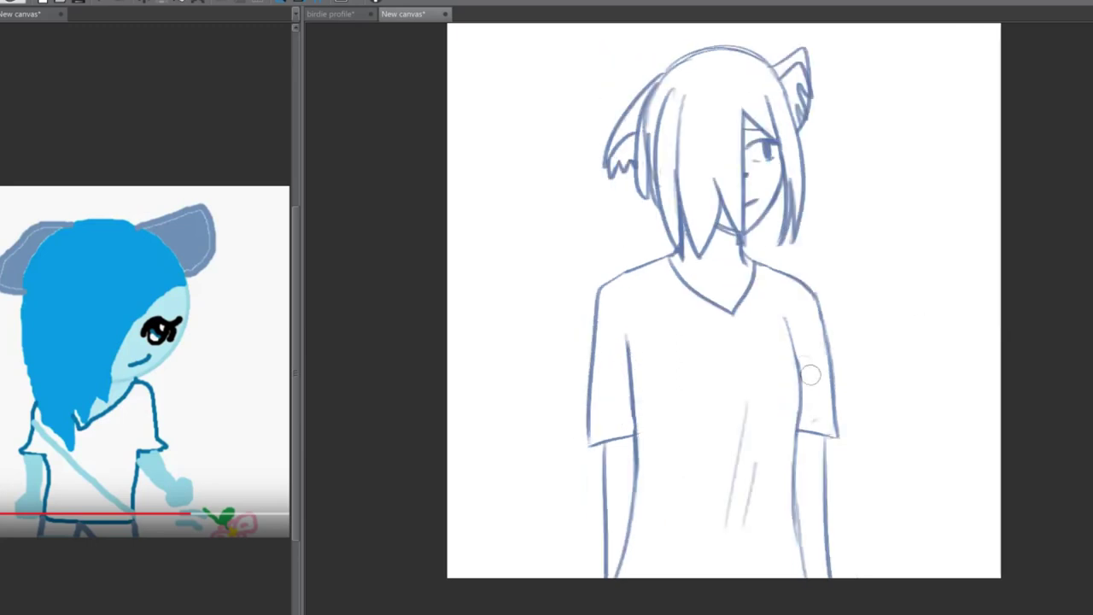
- Select the torso lines between the arms and nudge them slightly sideways
left_click_drag(573, 393, 764, 469)
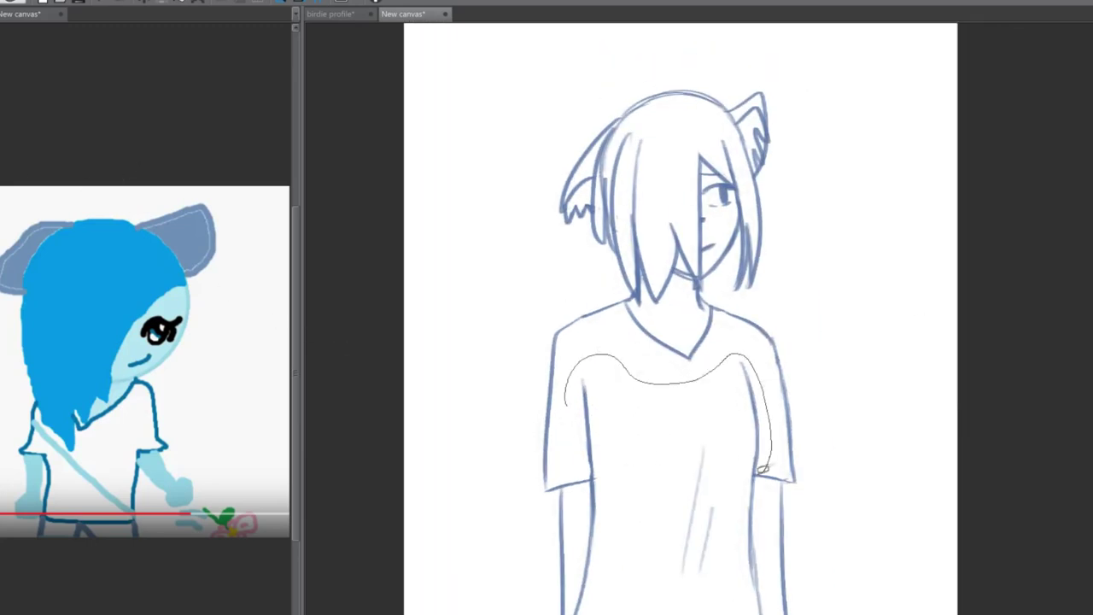
left_click_drag(778, 610, 568, 491)
key("ctrl+d")
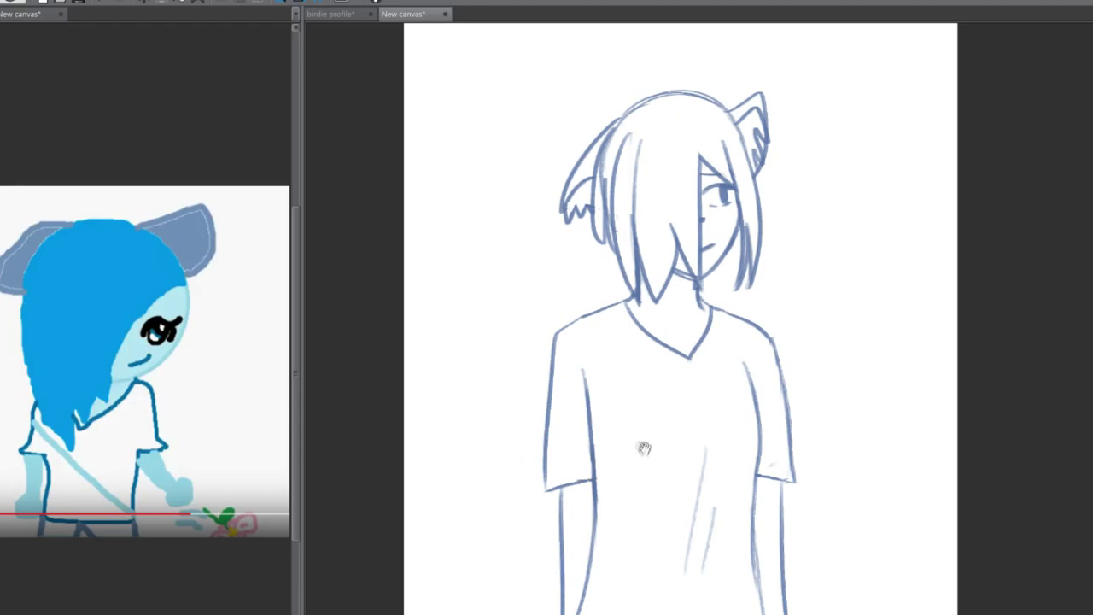
left_click_drag(532, 310, 468, 340)
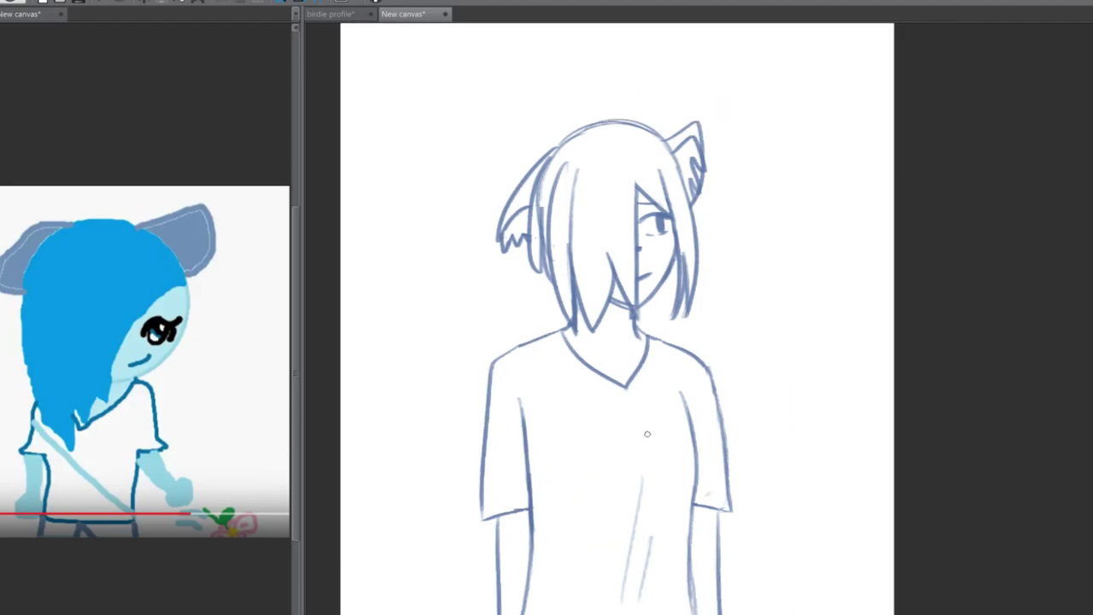
- Select the enclosed hair areas and fill them with medium blue
scroll(635, 433, "up", 2)
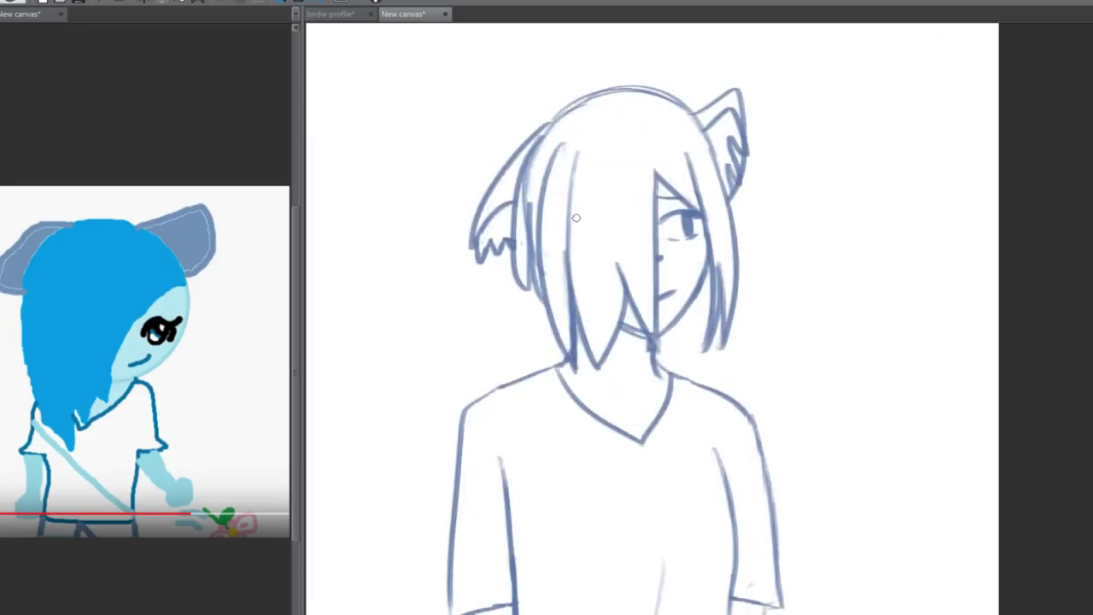
left_click(613, 192)
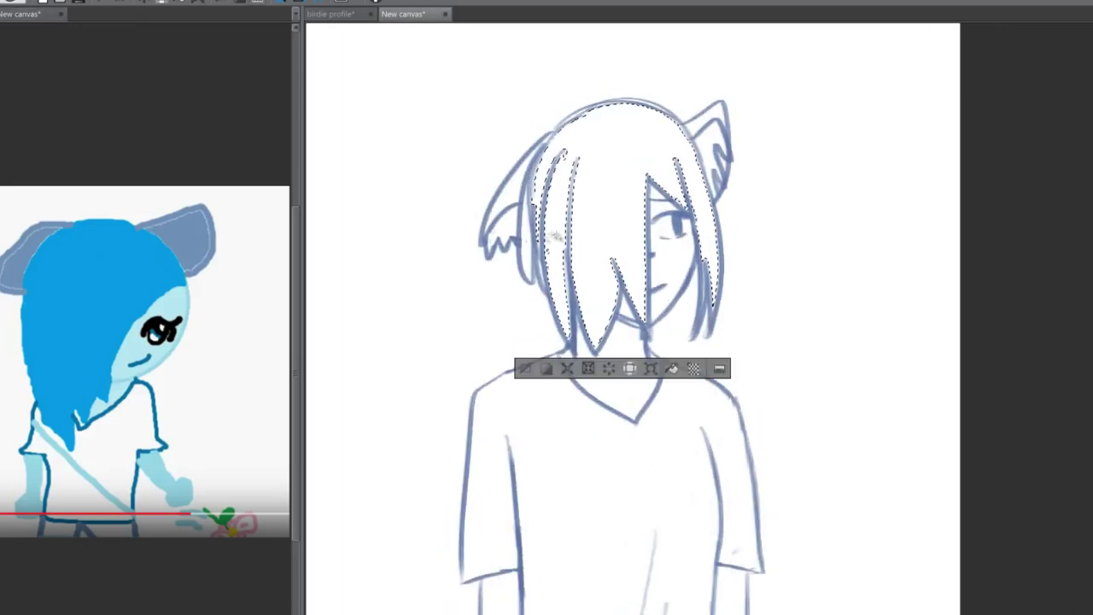
left_click(624, 372)
key("Return")
left_click(580, 220)
key("ctrl+z")
left_click(581, 220)
scroll(581, 221, "up", 2)
scroll(581, 221, "up", 2)
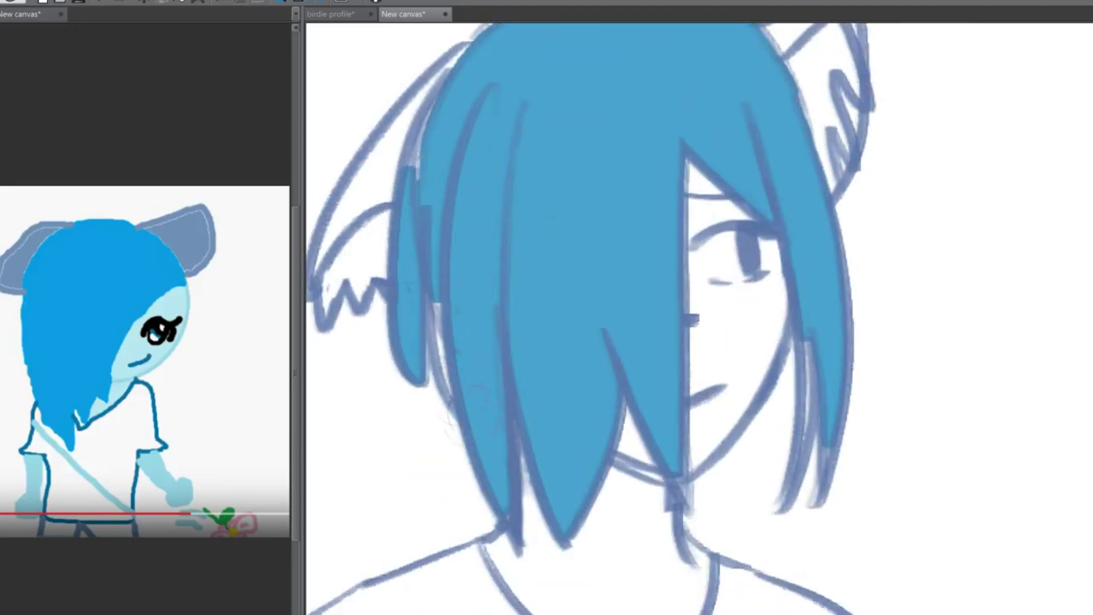
- Paint medium blue into the unfilled gaps between the back strands, along the fringe edge and in the side lock tips
left_click_drag(440, 317, 453, 419)
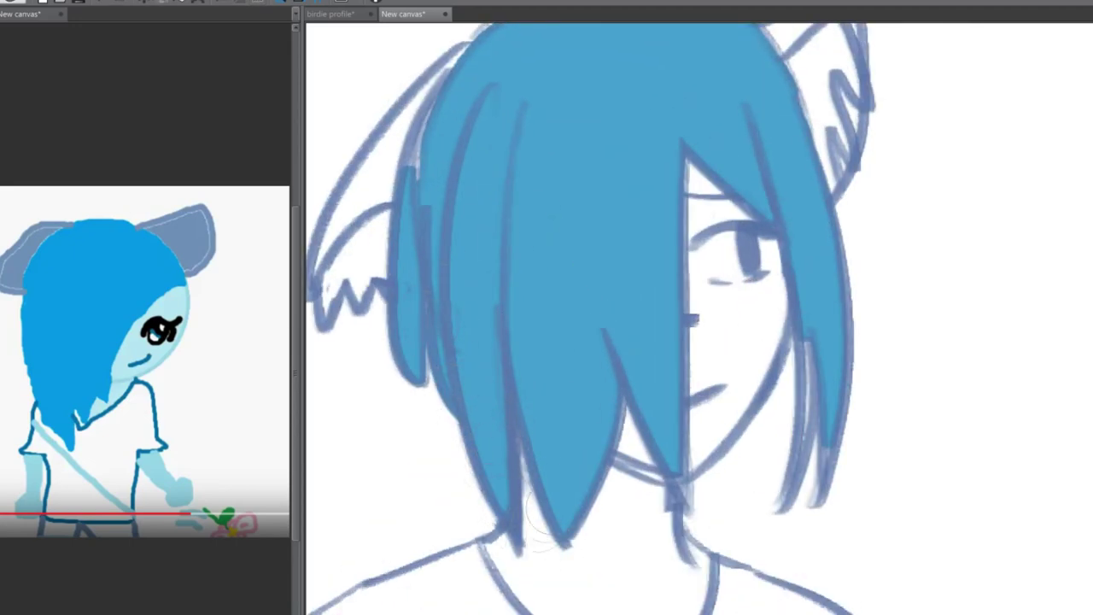
mouse_move(688, 445)
left_mouse_down()
mouse_move(692, 504)
mouse_move(689, 170)
mouse_move(706, 419)
left_mouse_up()
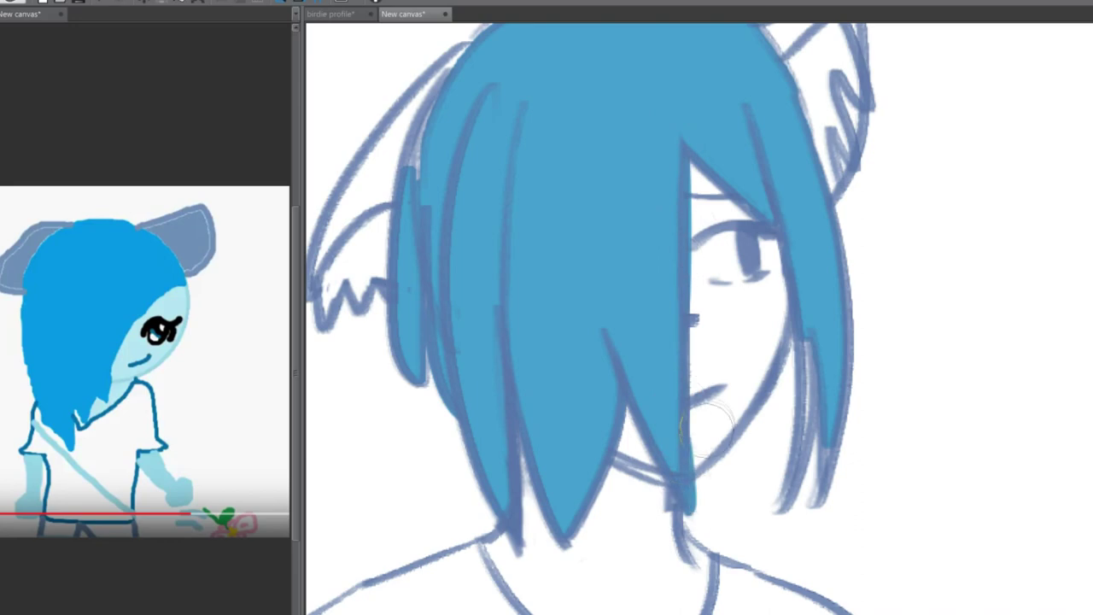
left_click_drag(709, 367, 731, 522)
mouse_move(452, 336)
left_mouse_down()
mouse_move(437, 239)
mouse_move(572, 143)
mouse_move(765, 150)
mouse_move(821, 256)
left_mouse_up()
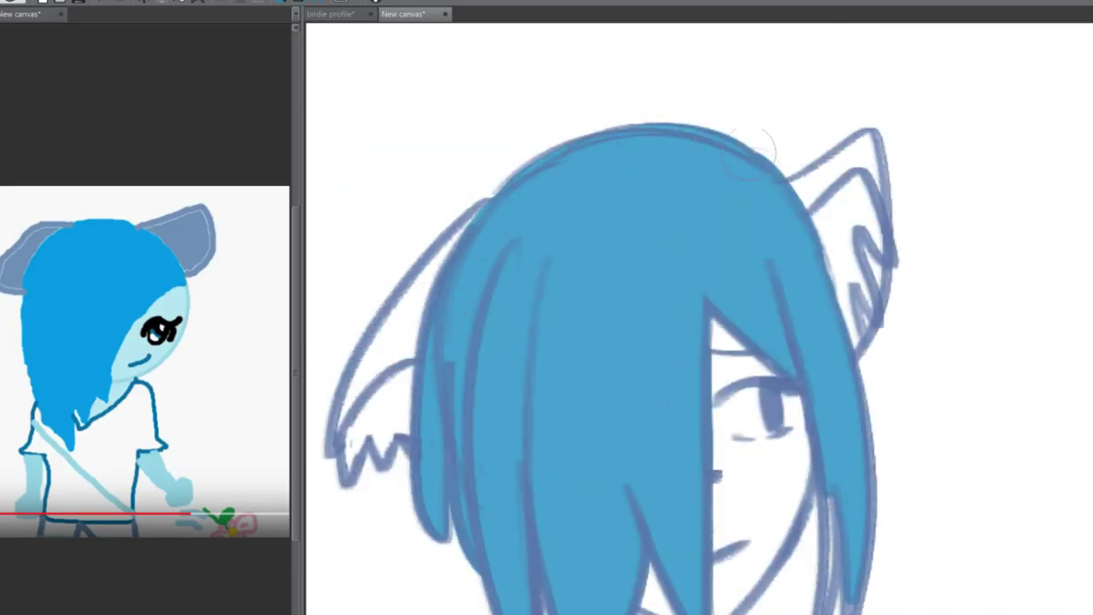
mouse_move(798, 490)
left_mouse_down()
mouse_move(752, 238)
mouse_move(745, 410)
left_mouse_up()
left_click_drag(769, 316, 782, 406)
mouse_move(790, 342)
left_mouse_down()
mouse_move(786, 411)
mouse_move(778, 402)
left_mouse_up()
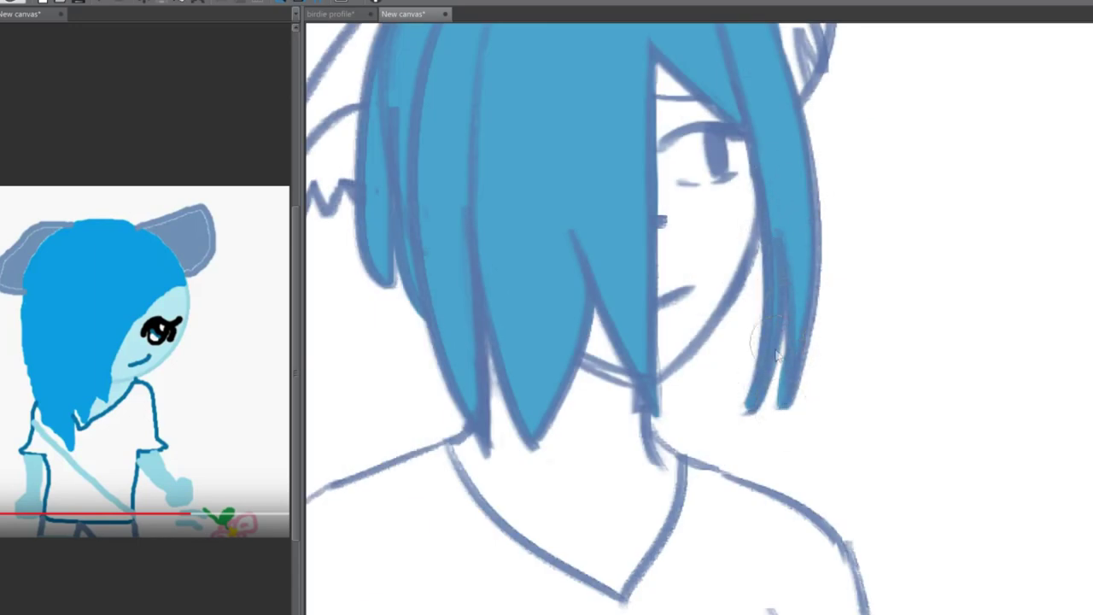
- Clean up the stray sketch lines and paint edges around the crown of the hair
scroll(732, 444, "up", 5)
left_click_drag(641, 100, 751, 146)
left_click_drag(709, 94, 769, 154)
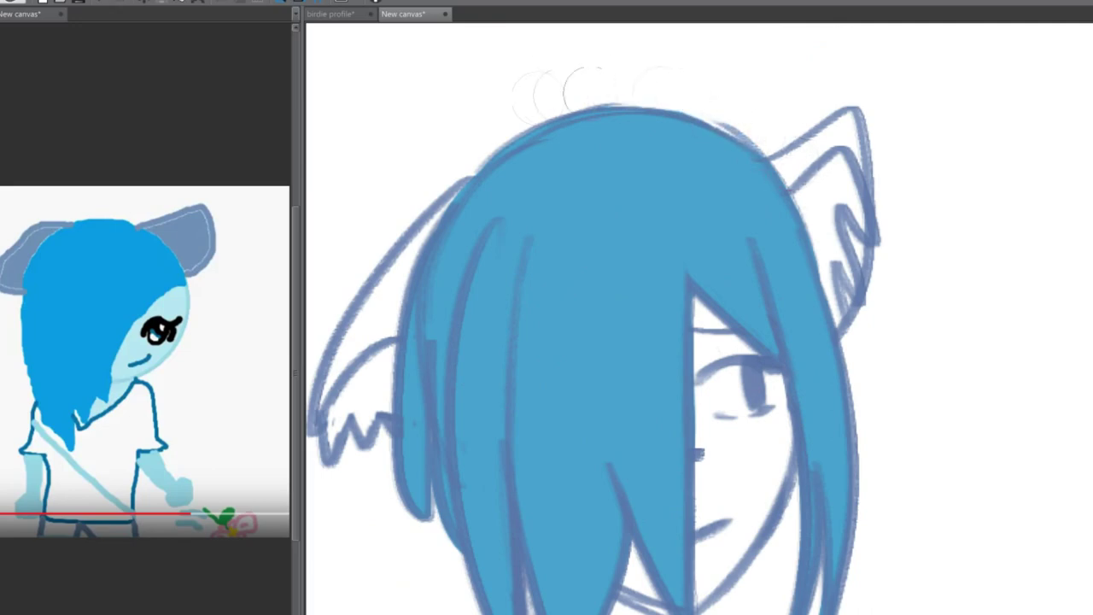
scroll(659, 189, "down", 2)
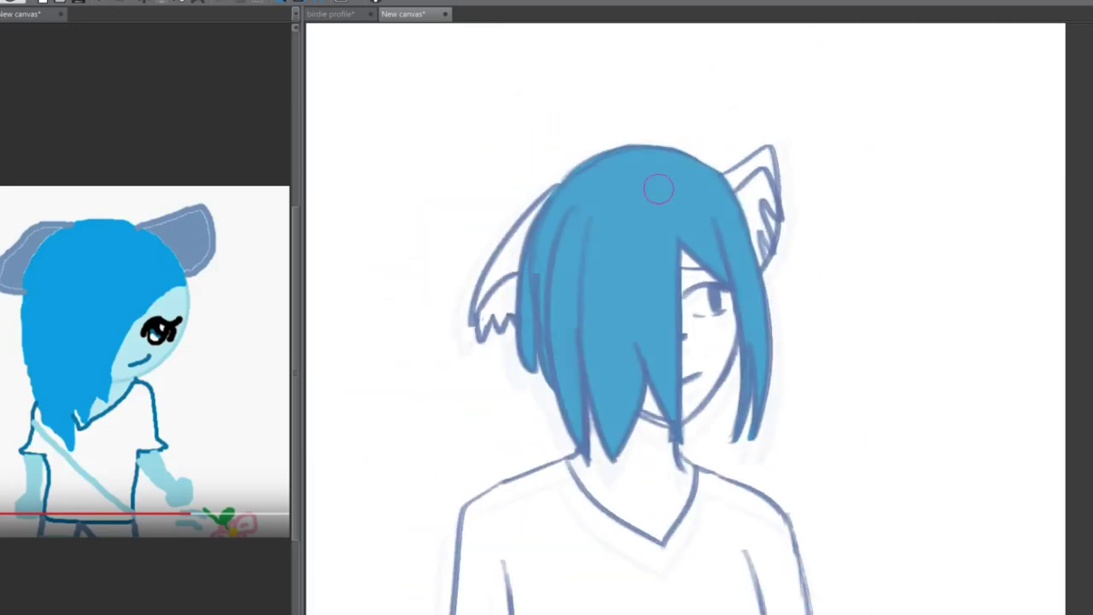
- Select the face and neck areas, fill them with pale blue and clear the selection
scroll(659, 190, "up", 1)
left_click(670, 297)
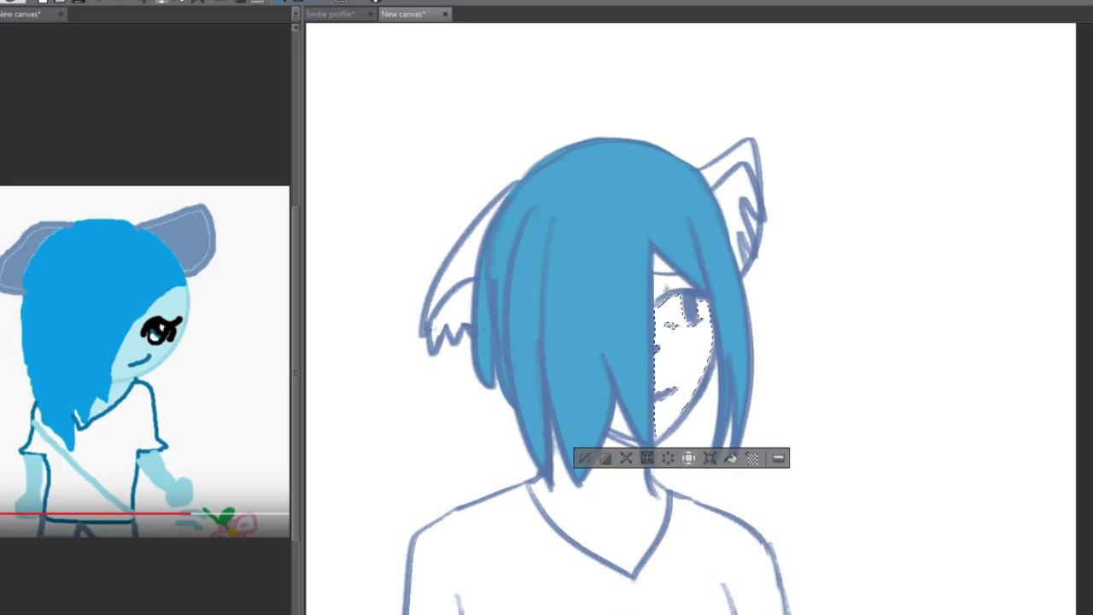
left_click(602, 522)
left_click(670, 598)
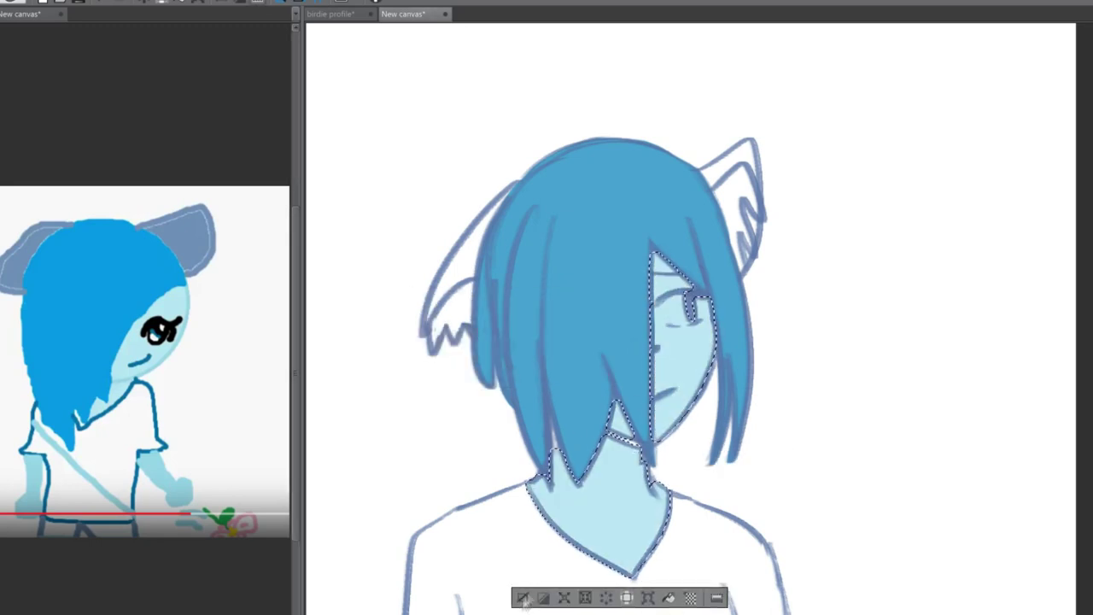
key("ctrl+d")
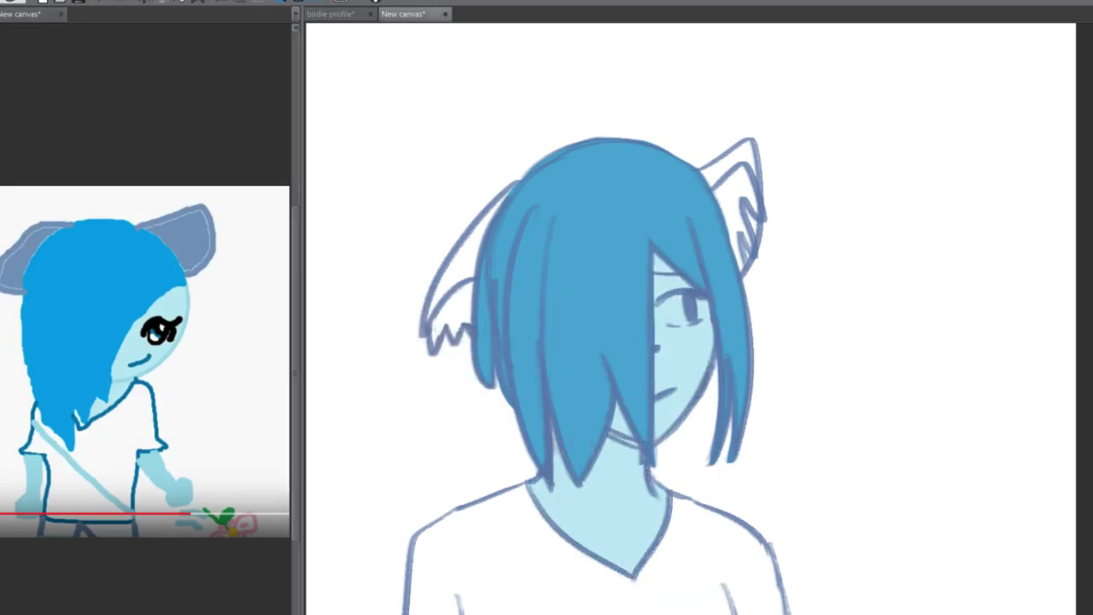
- Select the outer parts of both ears, fill them with greyish blue and clear the selection
left_click(461, 224)
left_click(730, 162)
left_click(539, 334)
left_click(630, 315)
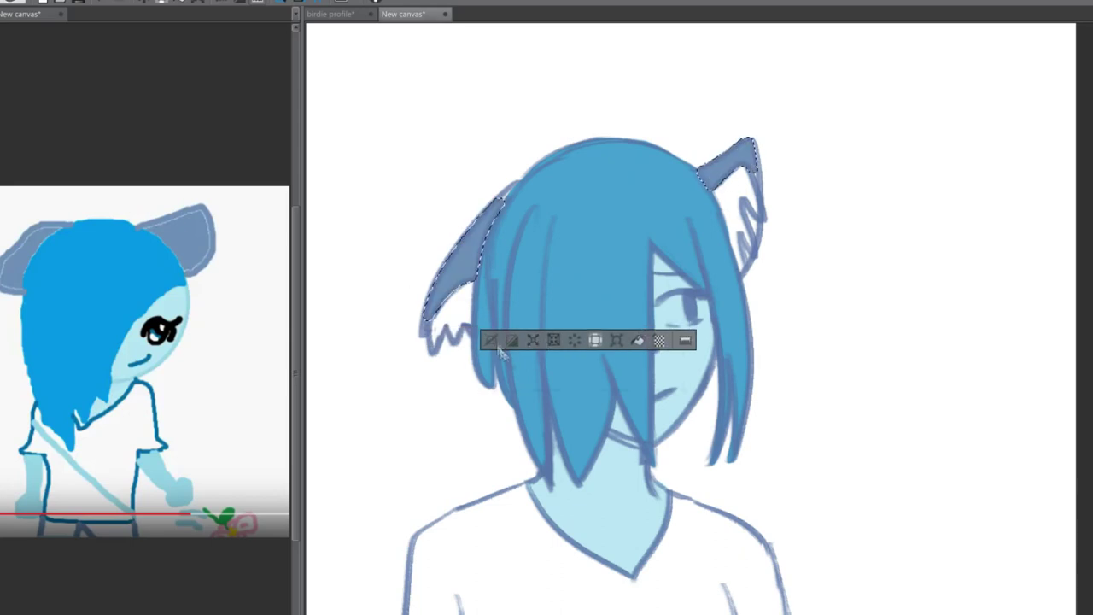
left_click(593, 334)
key("ctrl+d")
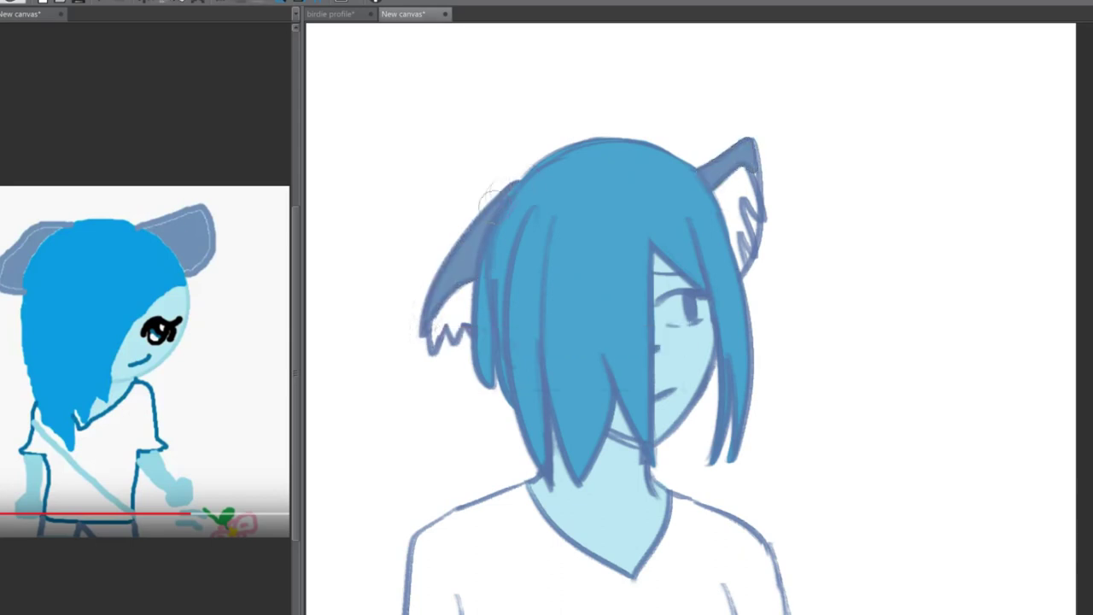
- Select the inner areas of both ears, fill them with light blue and clear the selection
scroll(654, 186, "up", 2)
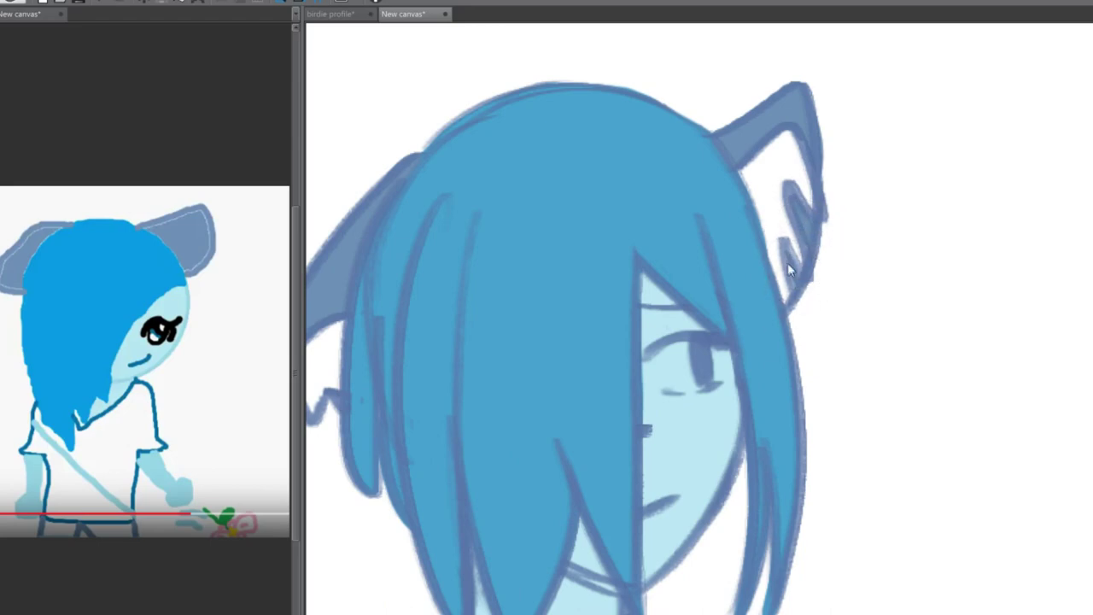
left_click_drag(829, 245, 1013, 213)
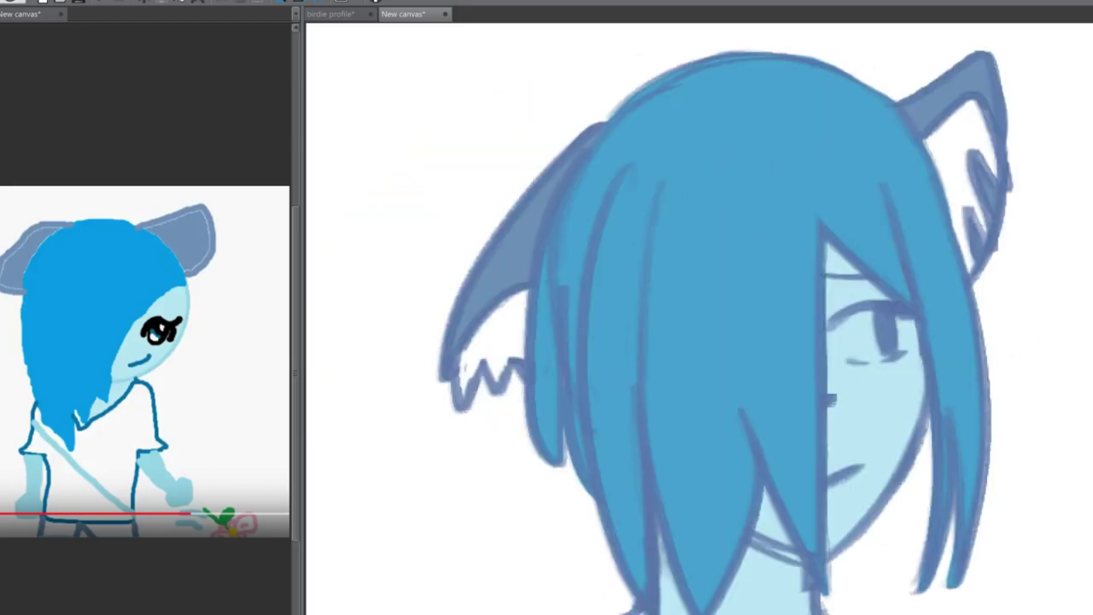
left_click(496, 372)
left_click(982, 171, "shift")
left_click(684, 415)
left_click(640, 317)
left_click(768, 415)
key("ctrl+d")
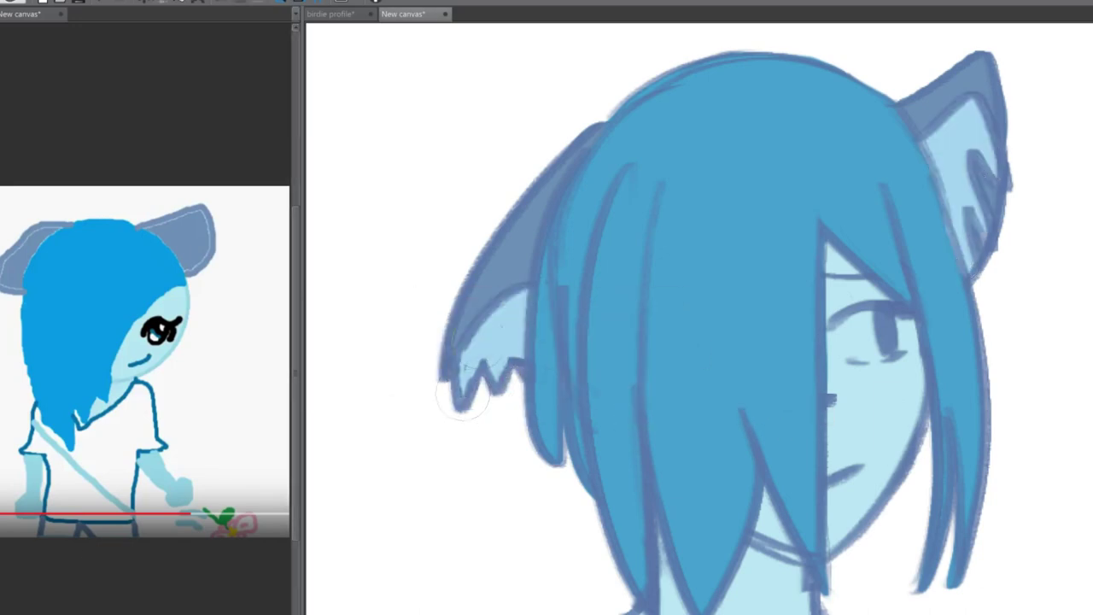
- Change the canvas background behind the character to light grey
scroll(586, 166, "down", 3)
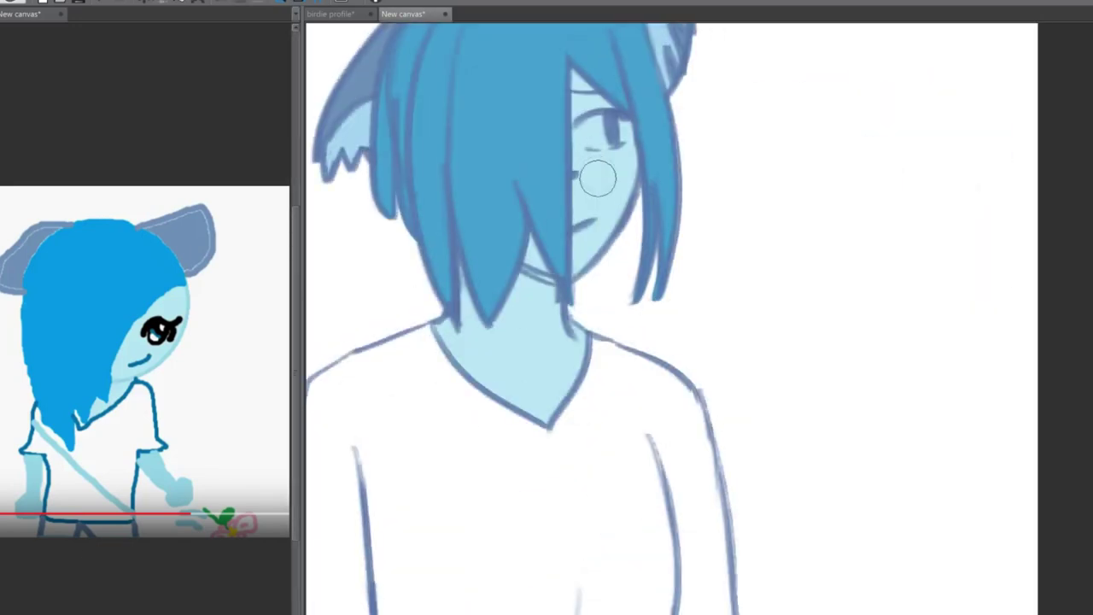
scroll(649, 275, "down", 1)
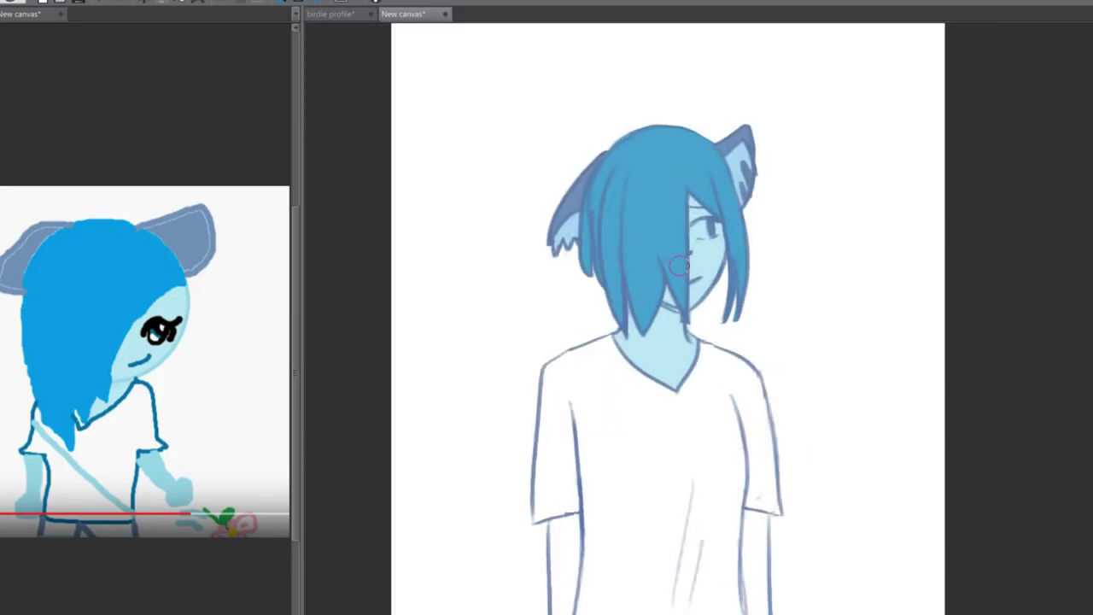
scroll(611, 484, "up", 1)
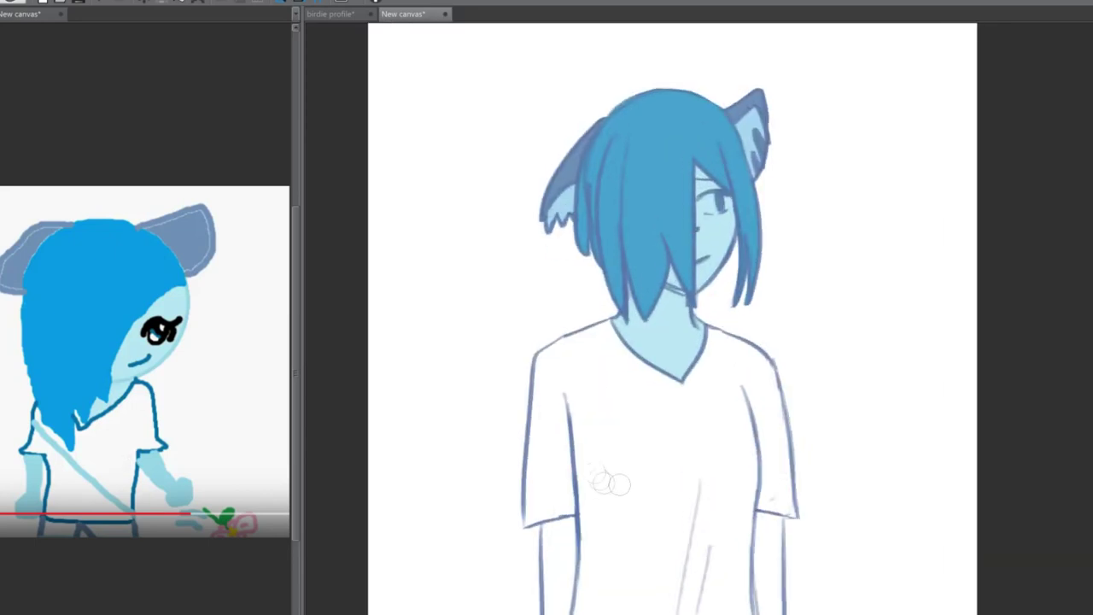
left_click(410, 444)
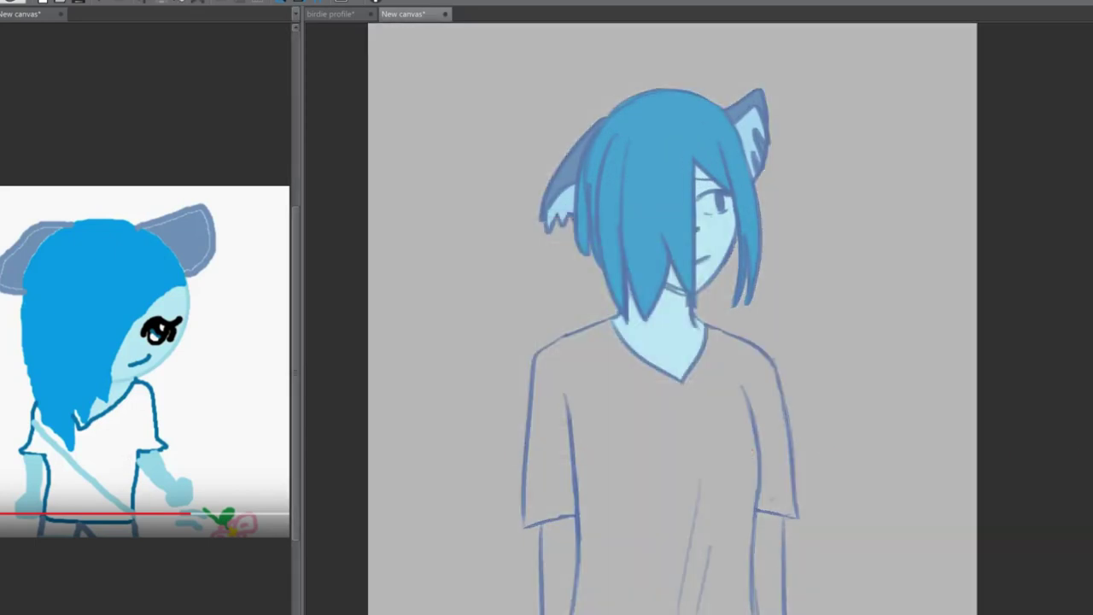
- Fill the T-shirt, including both sleeves, with off-white
left_click(747, 557)
key("Return")
left_click(600, 438)
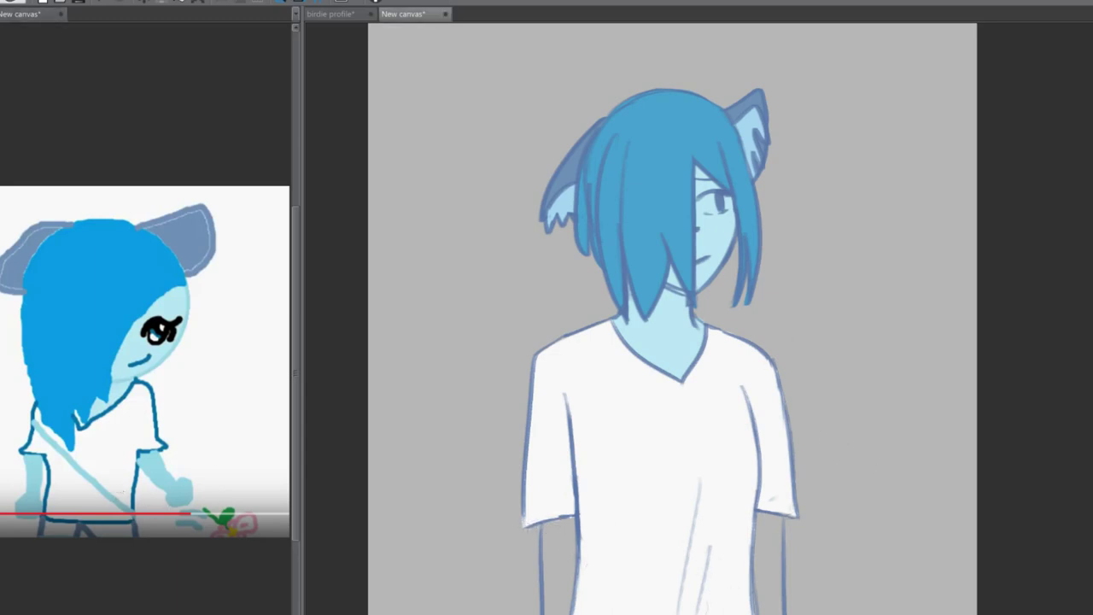
left_click_drag(561, 342, 708, 610)
left_click_drag(561, 341, 726, 611)
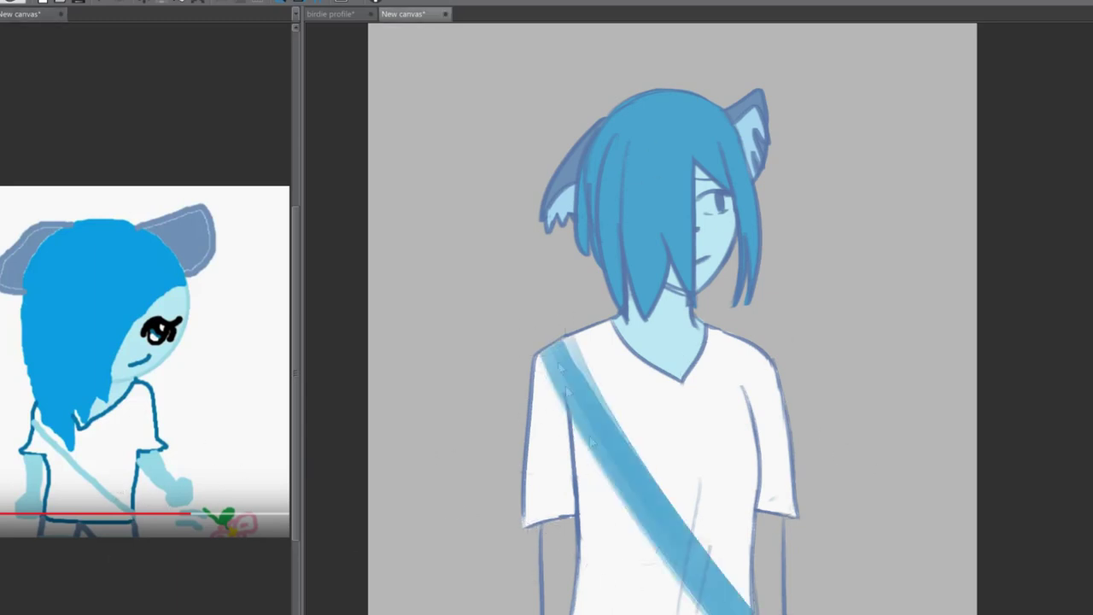
key("ctrl+z")
key("ctrl+z")
- Paint a wide muted teal strap diagonally across the shirt and fill both bare arms with pale blue
mouse_move(561, 333)
left_mouse_down()
mouse_move(752, 610)
mouse_move(696, 586)
left_mouse_up()
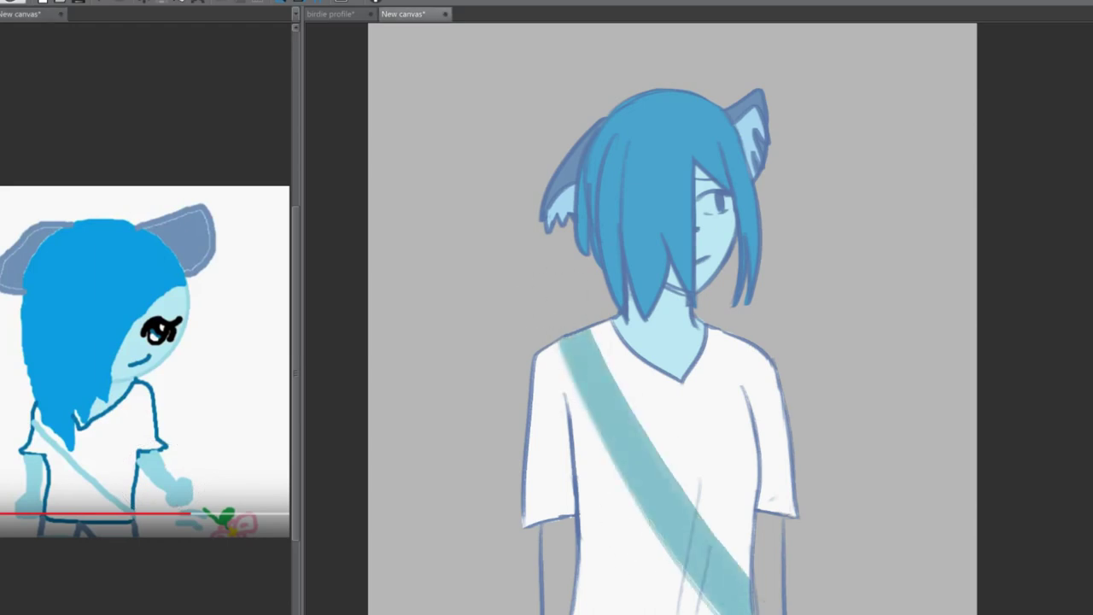
left_click(556, 563)
left_click(773, 560, "shift")
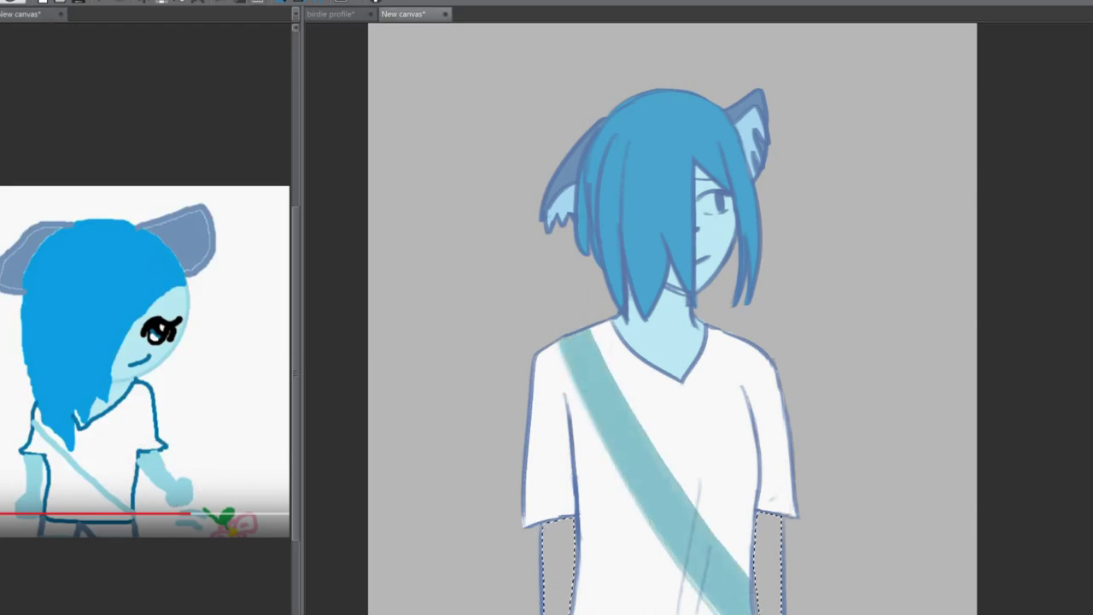
key("shift+BackSpace")
key("ctrl+d")
- Paint the white of the visible eye around the iris
scroll(581, 223, "up", 5)
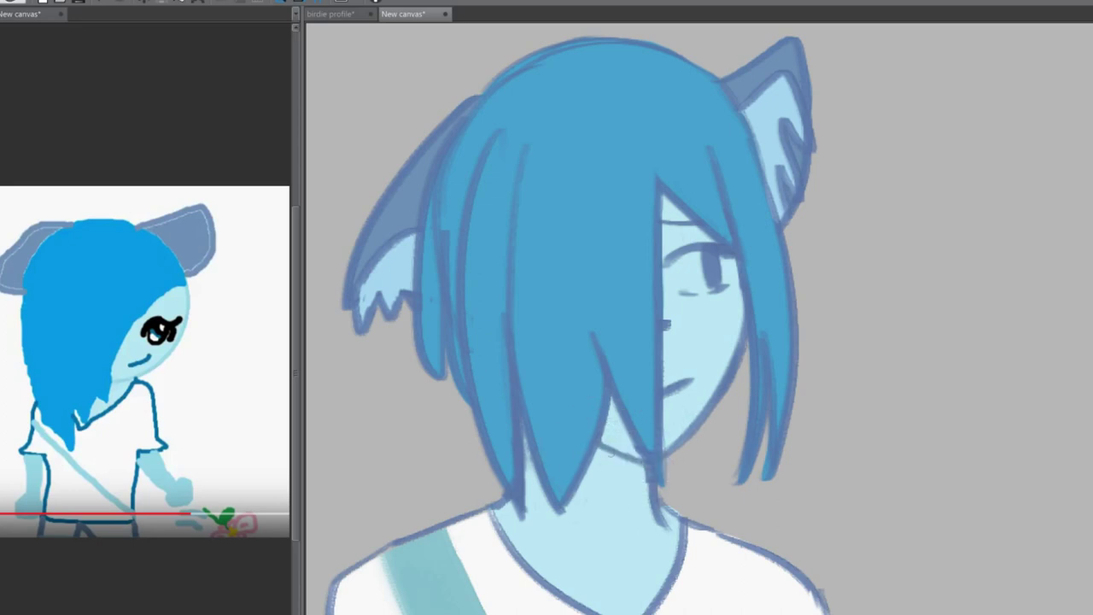
mouse_move(675, 265)
left_mouse_down()
mouse_move(705, 287)
mouse_move(726, 266)
mouse_move(692, 368)
left_mouse_up()
scroll(598, 342, "down", 1)
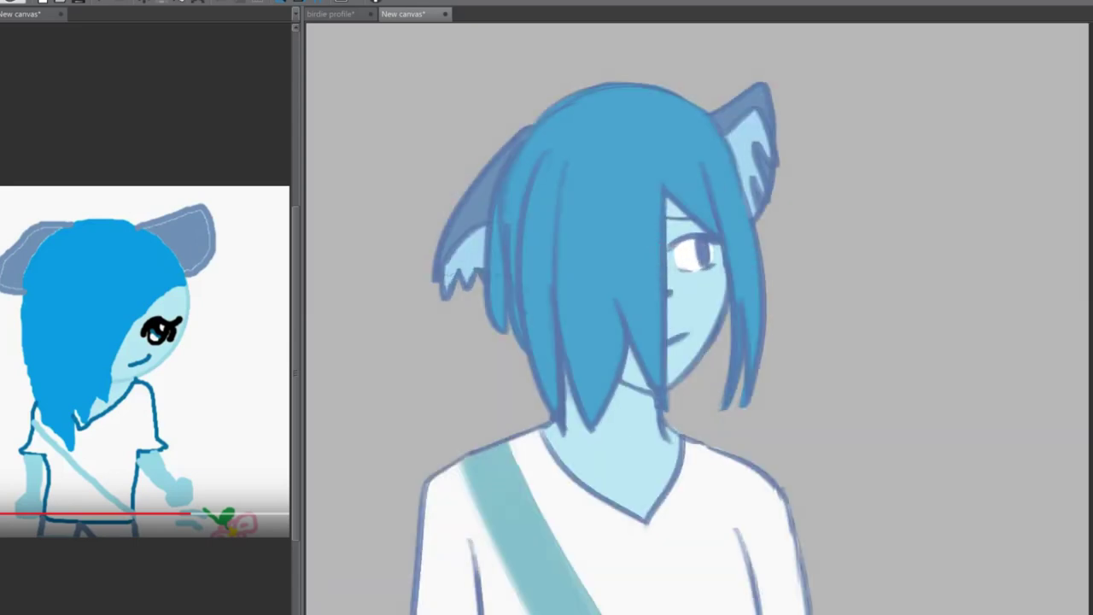
key("ctrl+z")
- Crop the canvas more tightly around the half-body character
scroll(684, 341, "down", 2)
left_click_drag(427, 200, 1020, 610)
key("alt+e")
left_click(43, 305)
left_click_drag(550, 137, 857, 587)
key("alt+e")
left_click(42, 304)
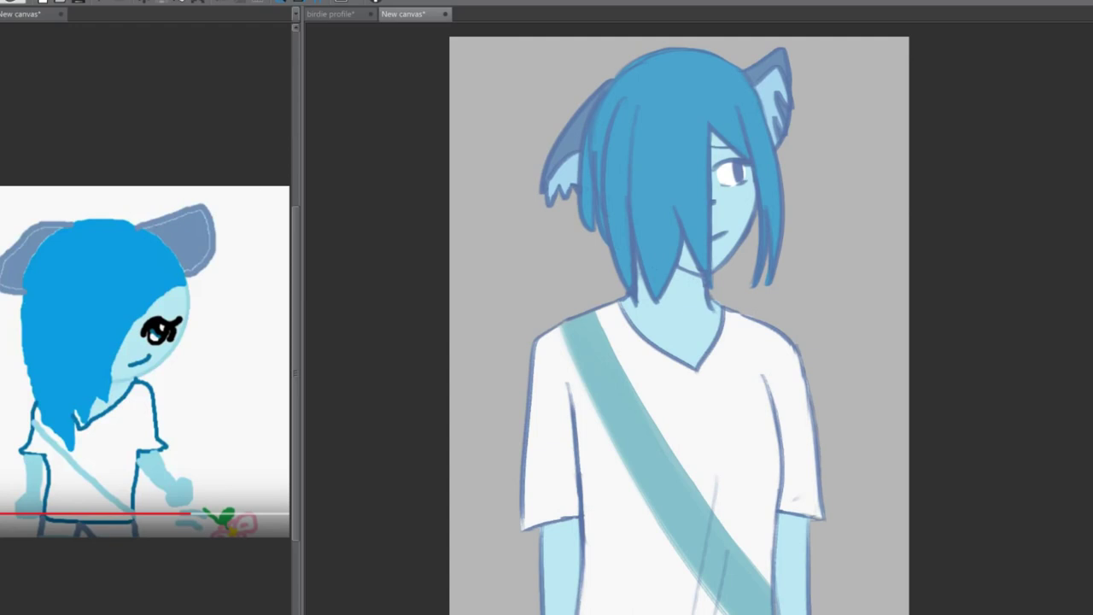
- Shade the back strands, the fringe tips and the face-side locks with darker blue strokes
scroll(612, 318, "up", 2)
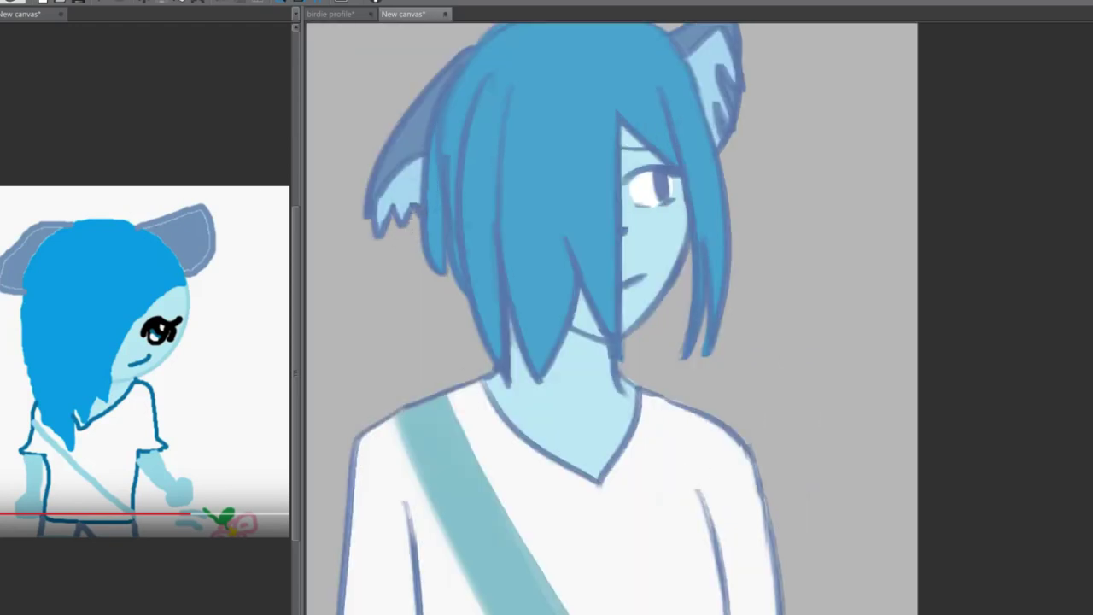
left_click_drag(462, 34, 437, 265)
left_click_drag(482, 105, 467, 217)
left_click_drag(517, 79, 483, 297)
left_click_drag(511, 101, 475, 354)
left_click_drag(581, 226, 535, 371)
left_click_drag(682, 89, 648, 167)
left_click_drag(643, 104, 637, 135)
left_click_drag(719, 77, 683, 311)
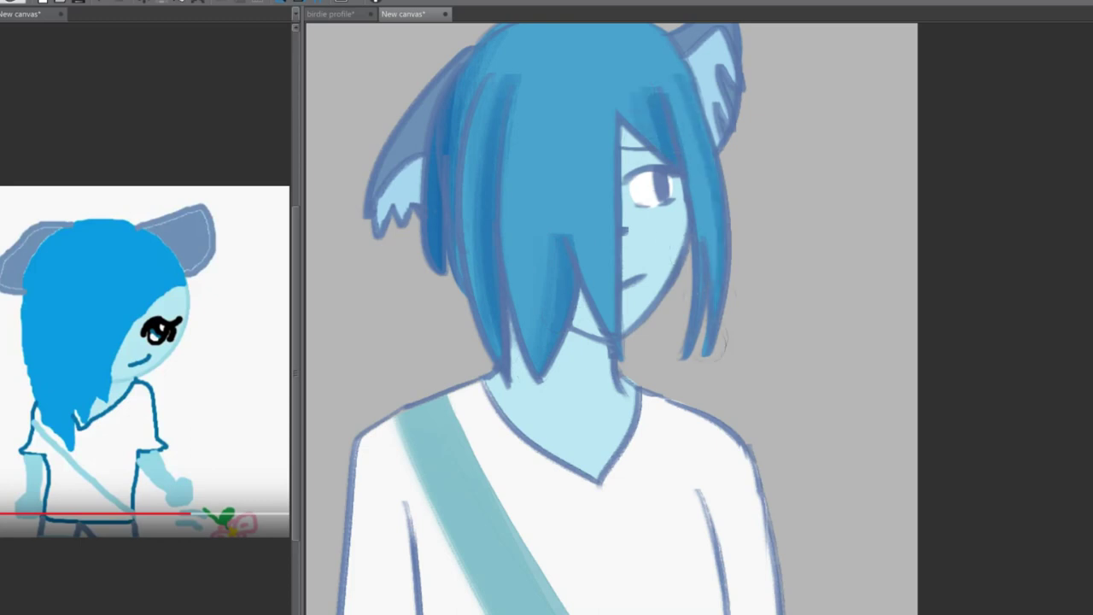
left_click_drag(690, 123, 680, 150)
left_click_drag(709, 175, 694, 262)
- Add darker blue shading to the middle of the fringe, its front edge and the crown of the hair
scroll(612, 319, "up", 1)
left_click_drag(571, 147, 547, 282)
left_click_drag(517, 83, 541, 102)
left_click_drag(549, 72, 696, 143)
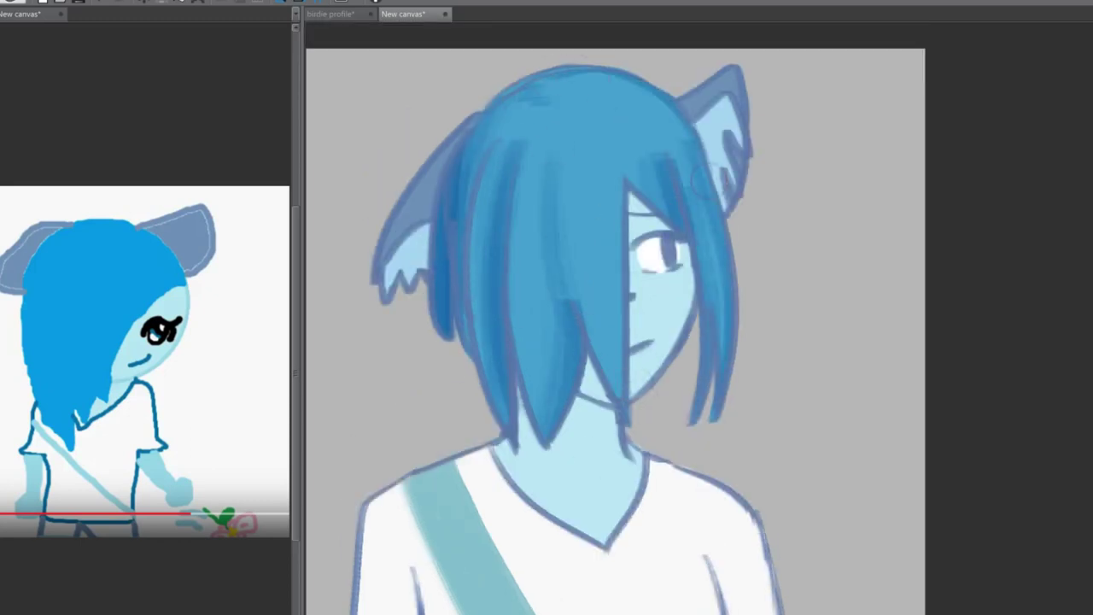
left_click_drag(617, 192, 616, 259)
key("ctrl+z")
left_click_drag(617, 179, 615, 363)
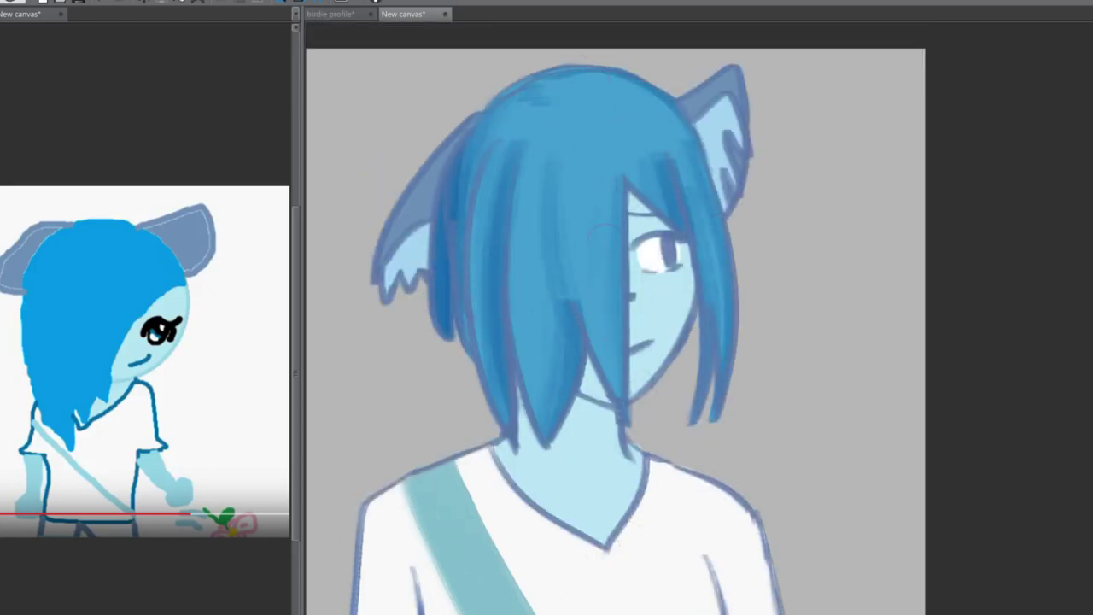
left_click_drag(803, 261, 384, 401)
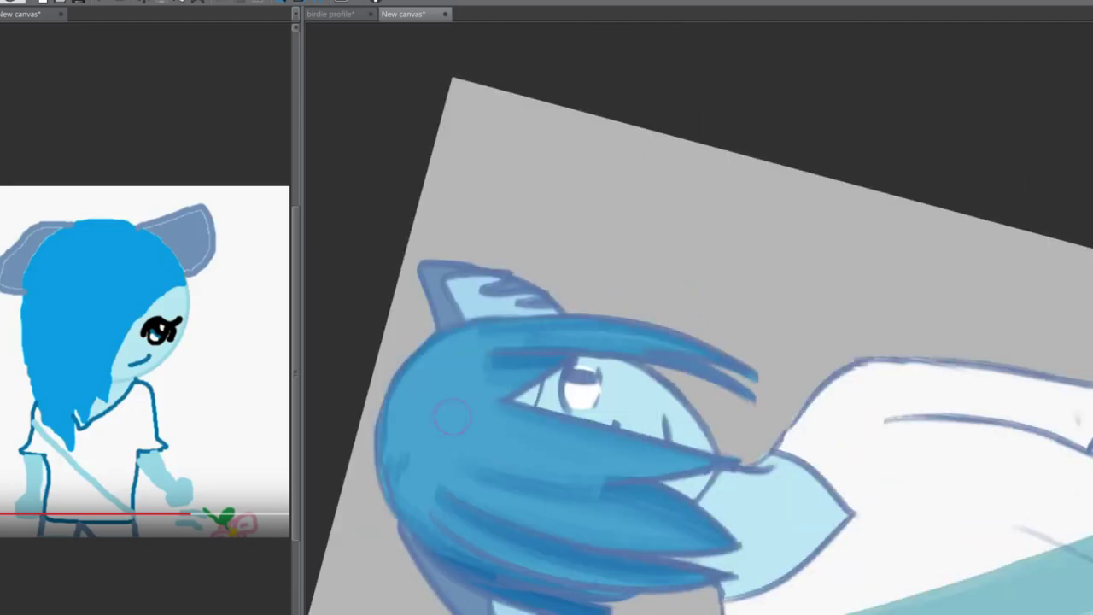
key("Delete")
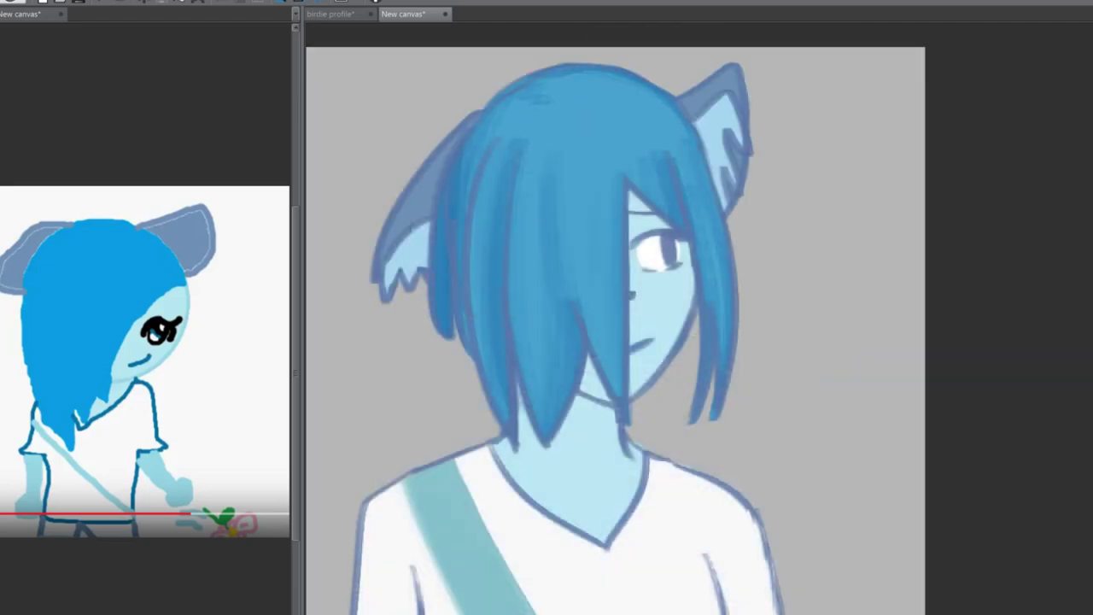
left_click_drag(516, 214, 624, 213)
key("ctrl+z")
mouse_move(506, 140)
left_mouse_down()
mouse_move(479, 135)
mouse_move(581, 135)
mouse_move(465, 151)
mouse_move(620, 152)
mouse_move(696, 128)
left_mouse_up()
key("ctrl+z")
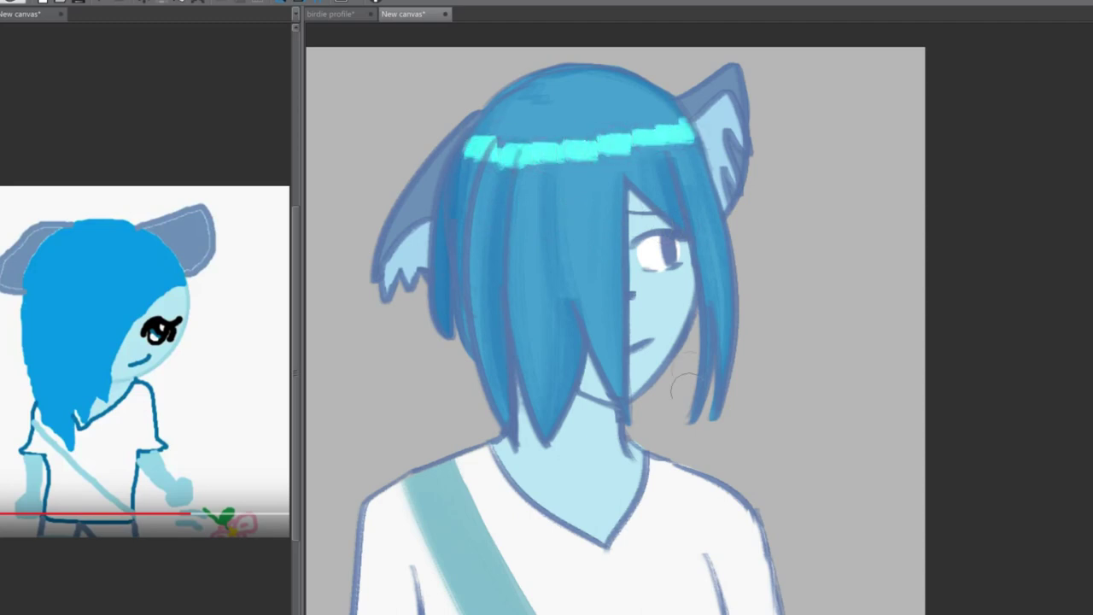
key("ctrl+t")
key("Return")
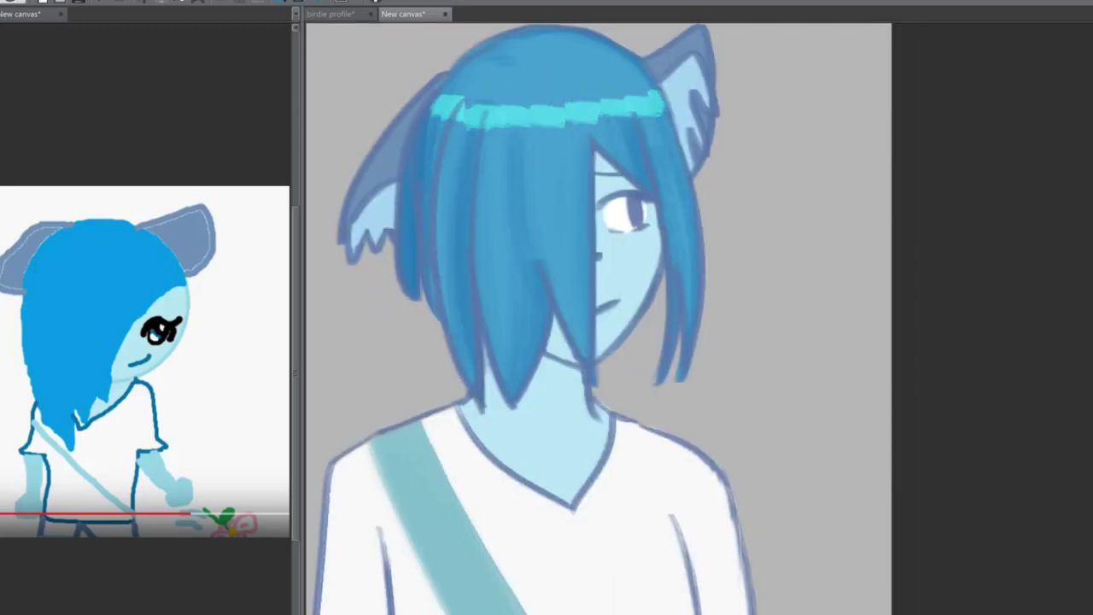
key("ctrl+z")
key("ctrl+z")
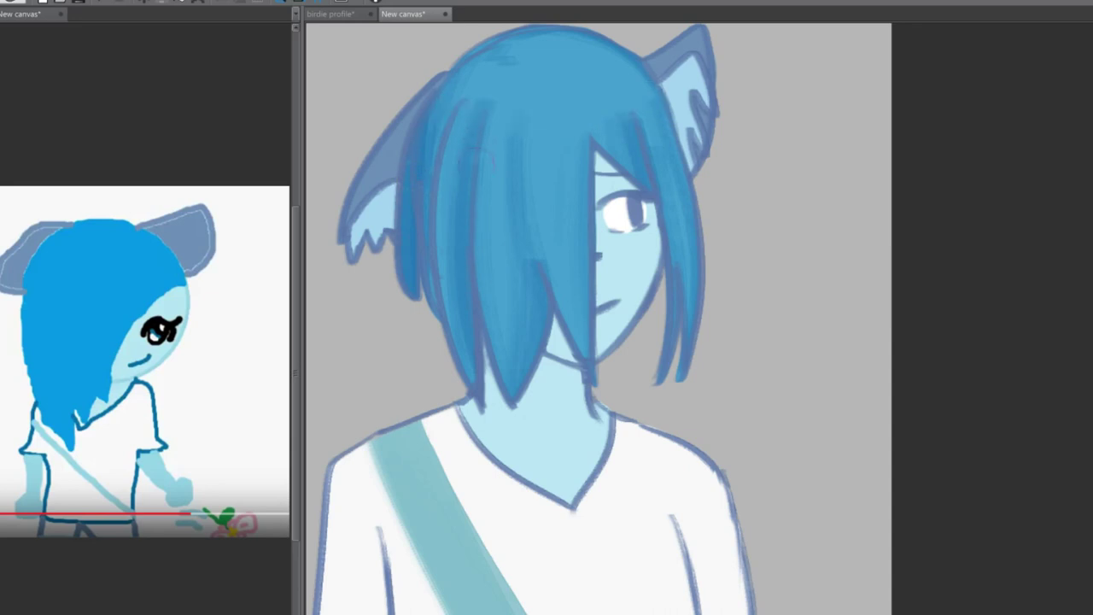
- Paint a wide translucent cyan highlight band across the fringe and the face-side lock at eye level
left_click_drag(474, 214, 585, 213)
left_click_drag(667, 196, 692, 231)
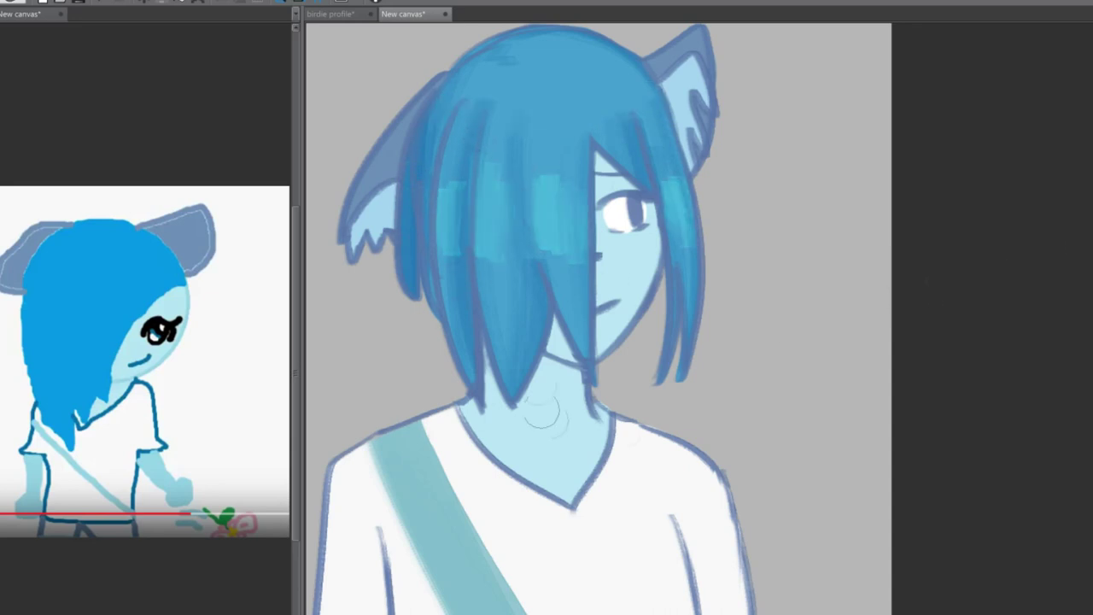
- Shade the neck beneath the chin and the arms with translucent darker cyan strokes
scroll(864, 422, "down", 3)
scroll(863, 422, "up", 2)
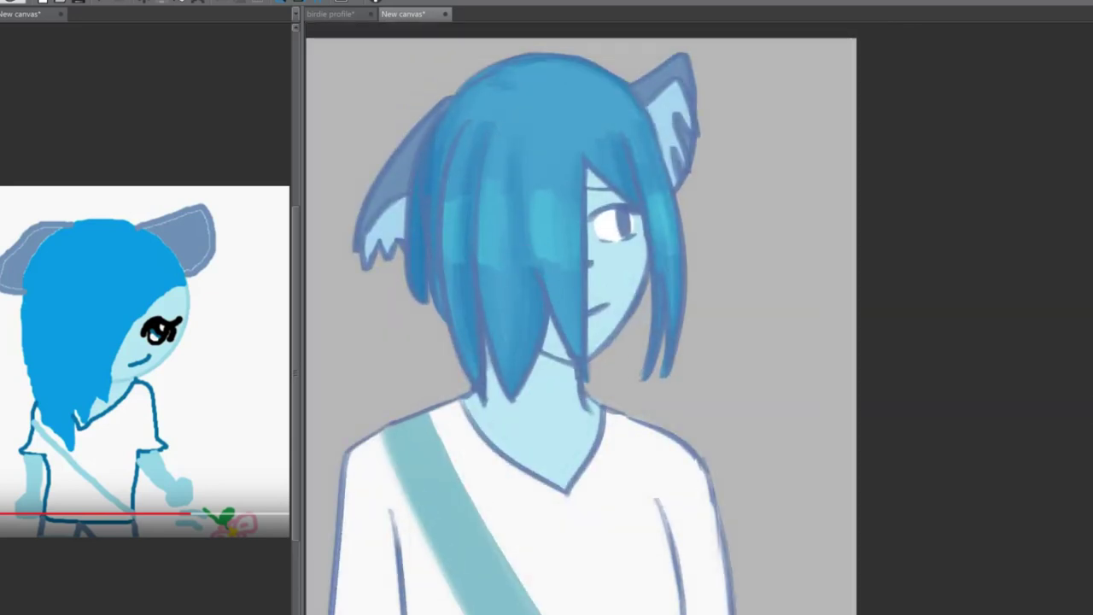
mouse_move(534, 387)
left_mouse_down()
mouse_move(609, 403)
mouse_move(513, 410)
left_mouse_up()
left_click_drag(591, 220, 596, 260)
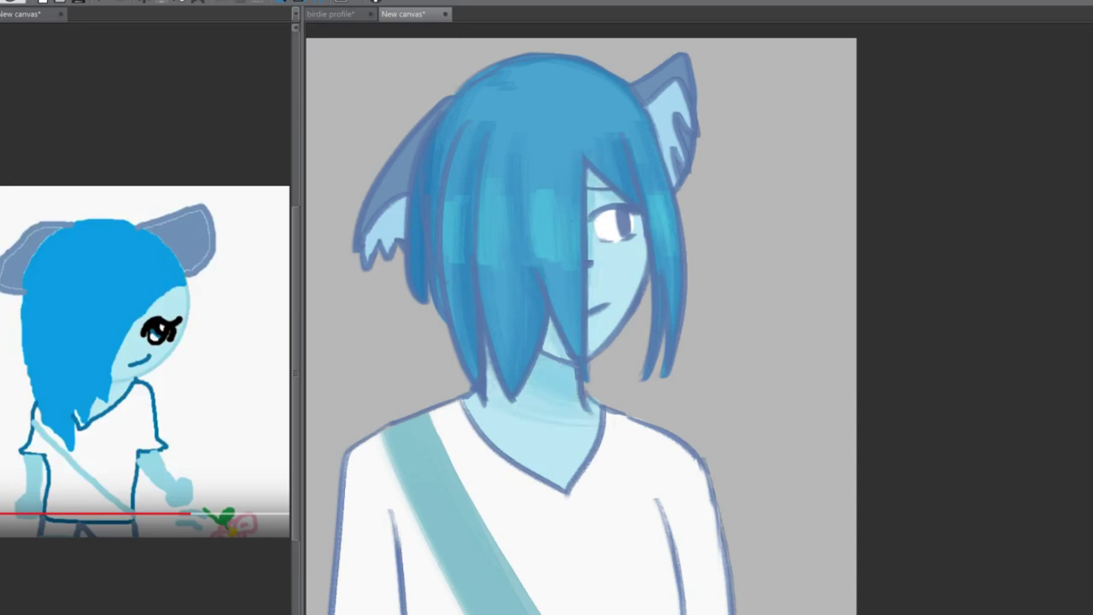
scroll(580, 324, "down", 4)
left_click_drag(418, 530, 403, 359)
left_click_drag(700, 363, 709, 581)
scroll(607, 378, "up", 5)
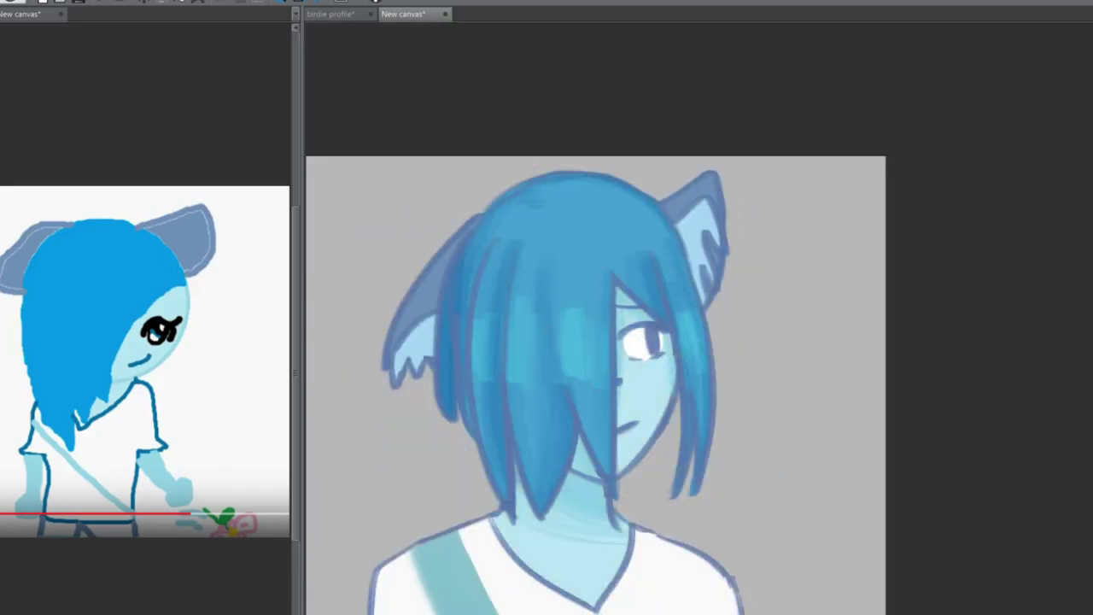
- Paint a muted blue shadow beneath the eye and darken the outer fur of both ears
scroll(666, 376, "up", 2)
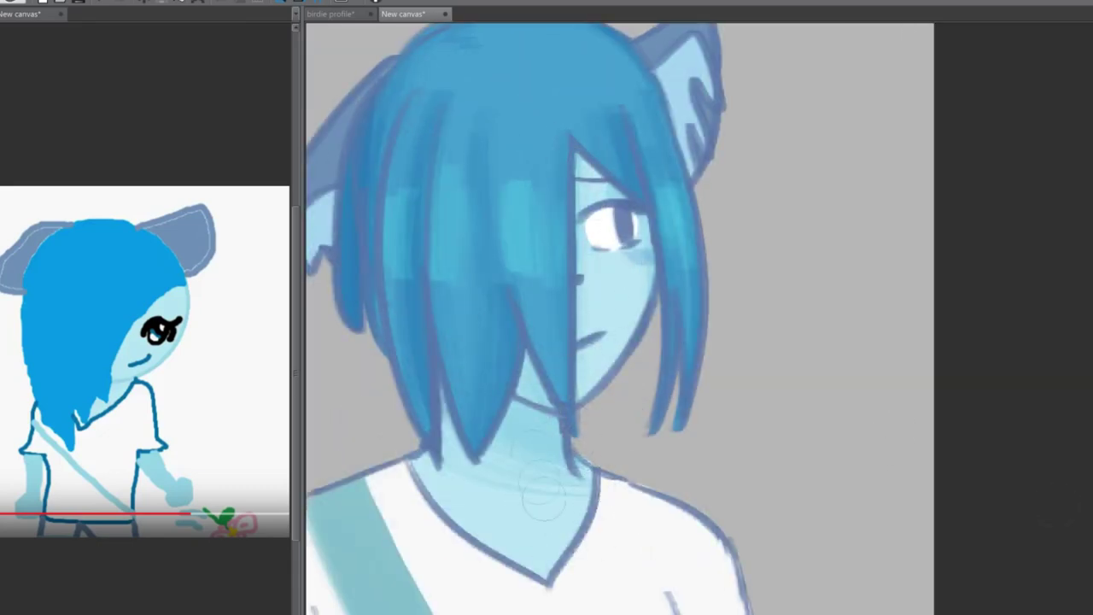
left_click_drag(597, 494, 686, 521)
left_click_drag(530, 536, 586, 519)
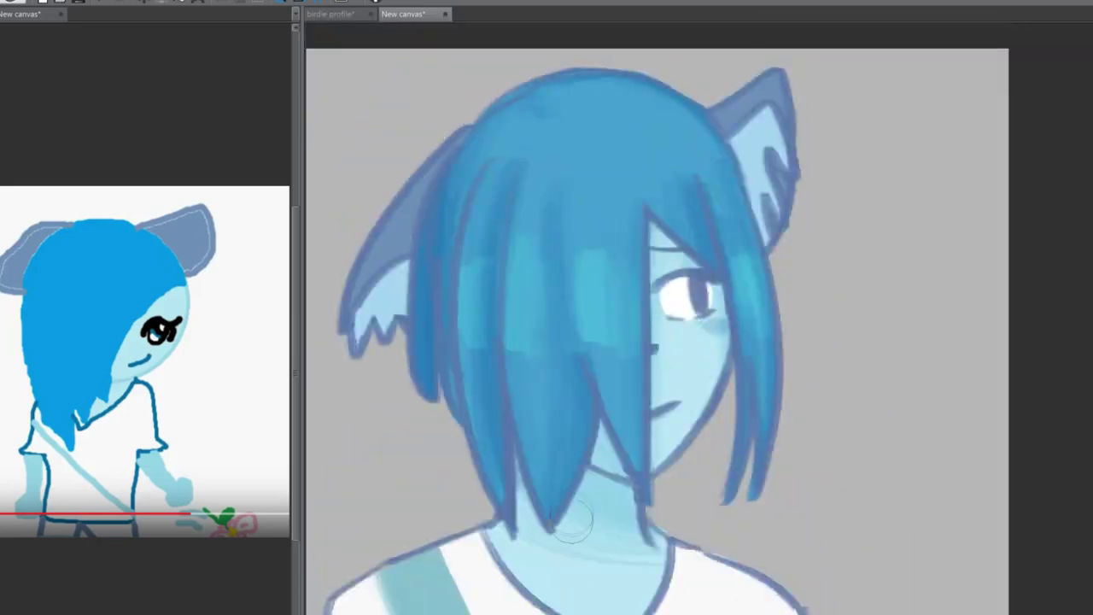
key("ctrl+z")
key("ctrl+y")
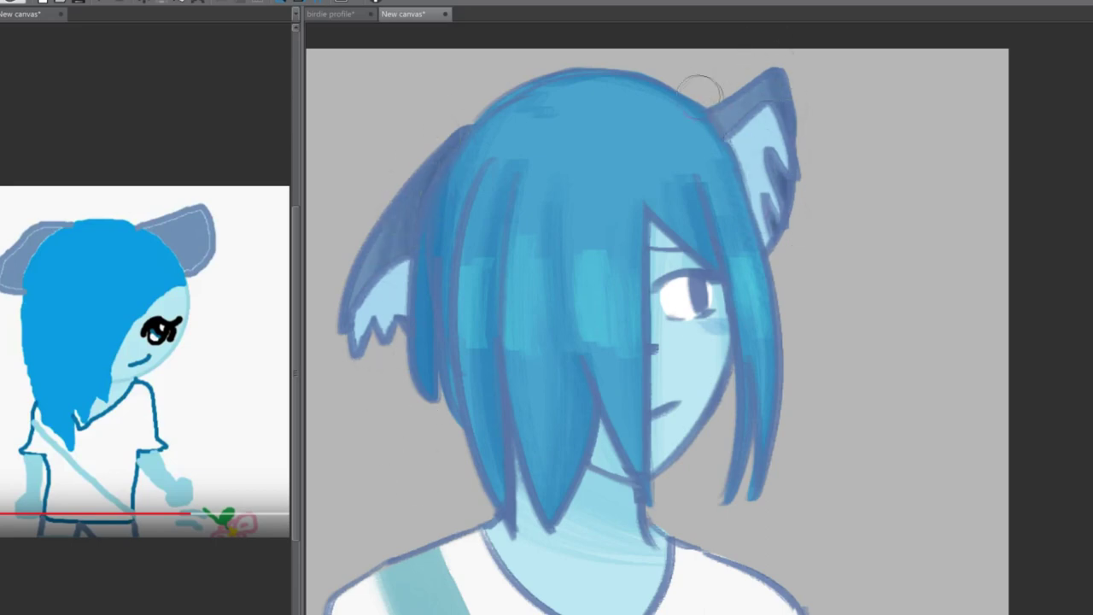
left_click_drag(1057, 552, 1073, 513)
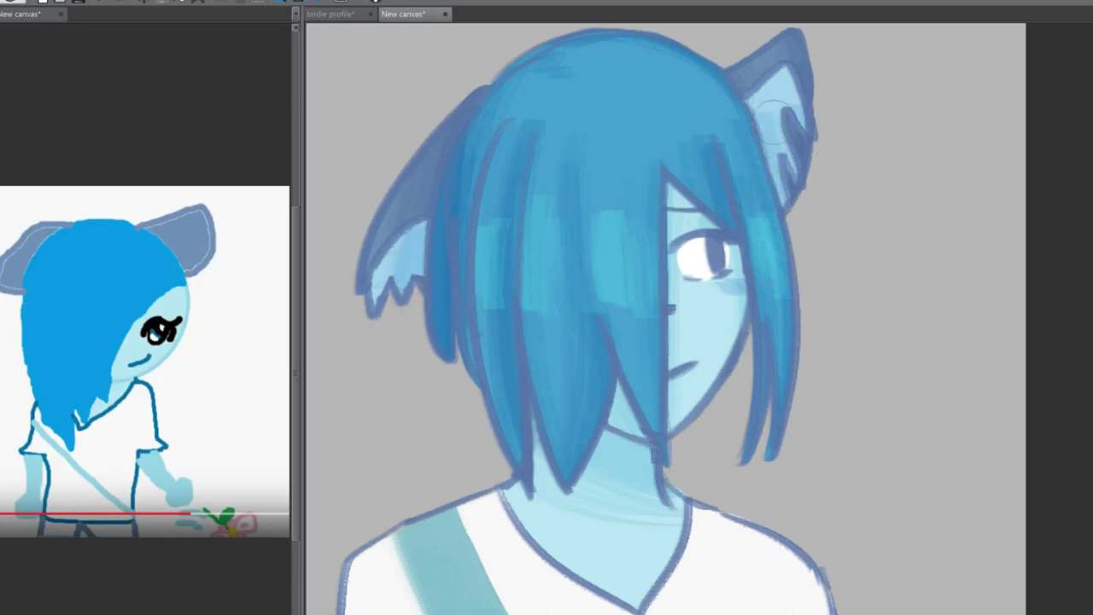
- Shade the inner side of both shirt sleeves with translucent teal vertical strokes
scroll(1059, 499, "down", 2)
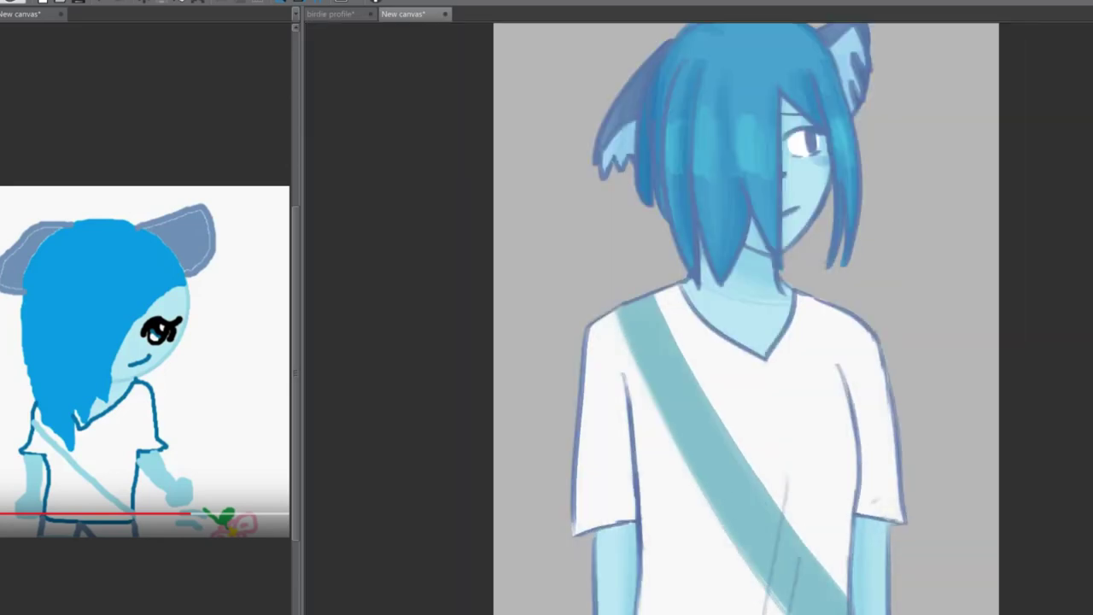
left_click_drag(622, 376, 624, 521)
left_click_drag(589, 397, 591, 521)
left_click_drag(683, 359, 592, 260)
left_click_drag(756, 269, 773, 417)
left_click_drag(773, 286, 782, 418)
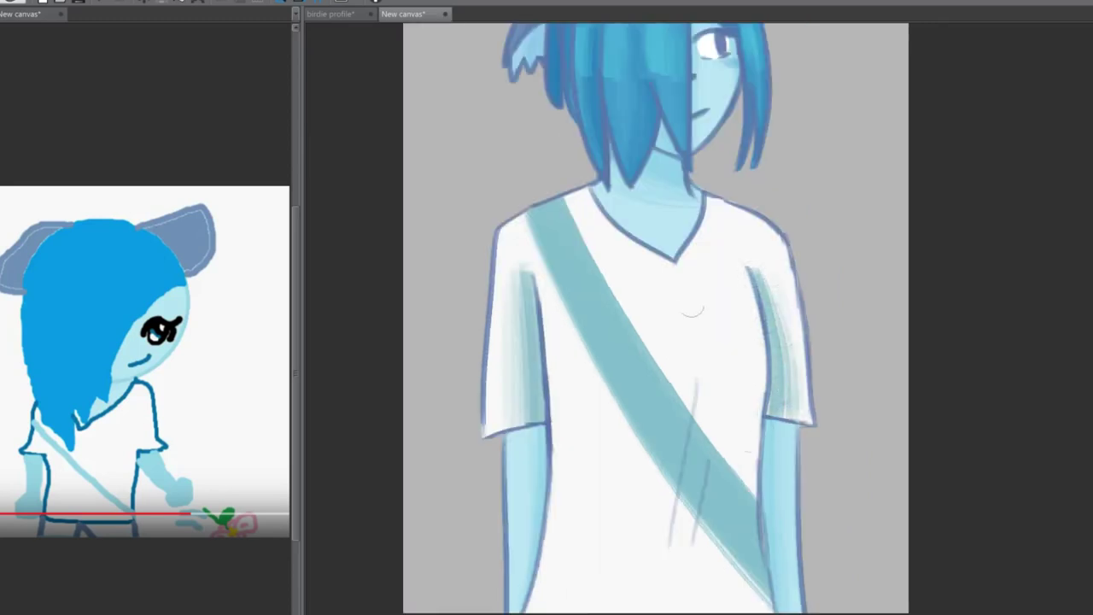
left_click_drag(718, 384, 679, 607)
key("ctrl+z")
left_click_drag(718, 376, 684, 590)
key("ctrl+z")
left_click_drag(551, 427, 760, 397)
key("ctrl+z")
- Shade the lower half of the shirt and the sash across it with faint vertical teal strokes
left_click_drag(696, 465, 704, 530)
left_click_drag(726, 401, 717, 611)
left_click_drag(675, 427, 683, 611)
left_click_drag(684, 483, 683, 611)
left_click_drag(743, 478, 743, 611)
mouse_move(649, 448)
left_mouse_down()
mouse_move(649, 611)
mouse_move(632, 611)
left_mouse_up()
left_click_drag(581, 470, 581, 611)
left_click_drag(564, 393, 564, 611)
left_click_drag(701, 611, 705, 389)
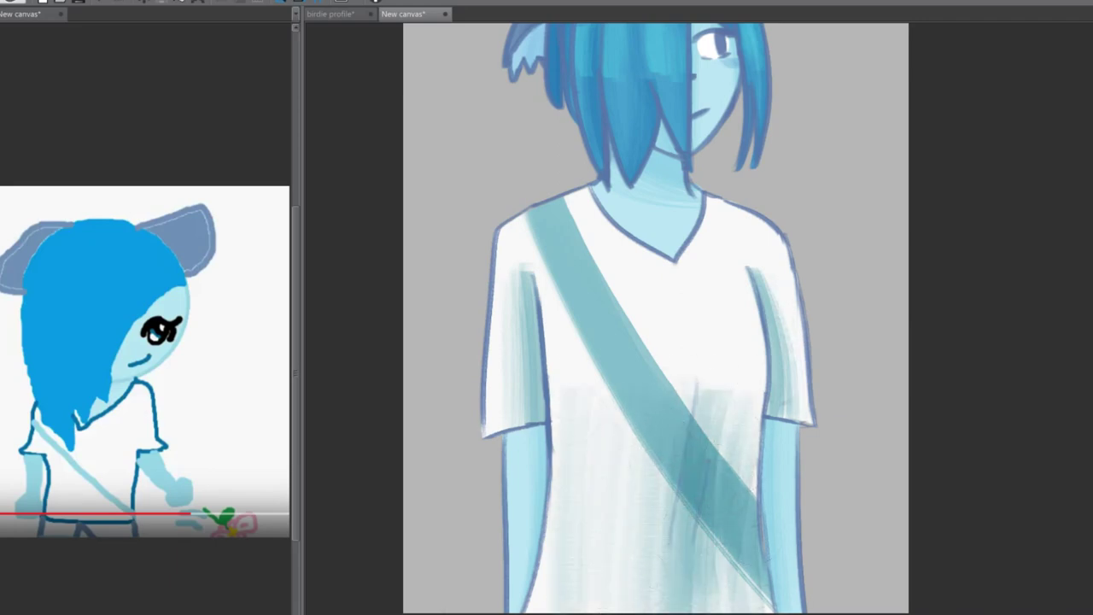
key("ctrl+z")
scroll(939, 391, "up", 3)
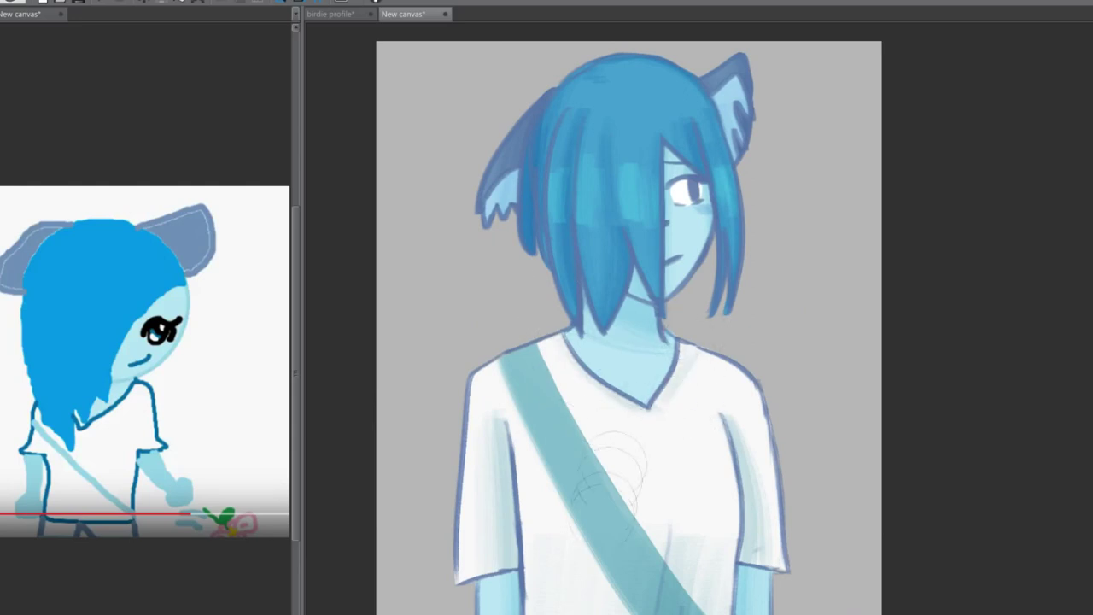
key("ctrl+minus")
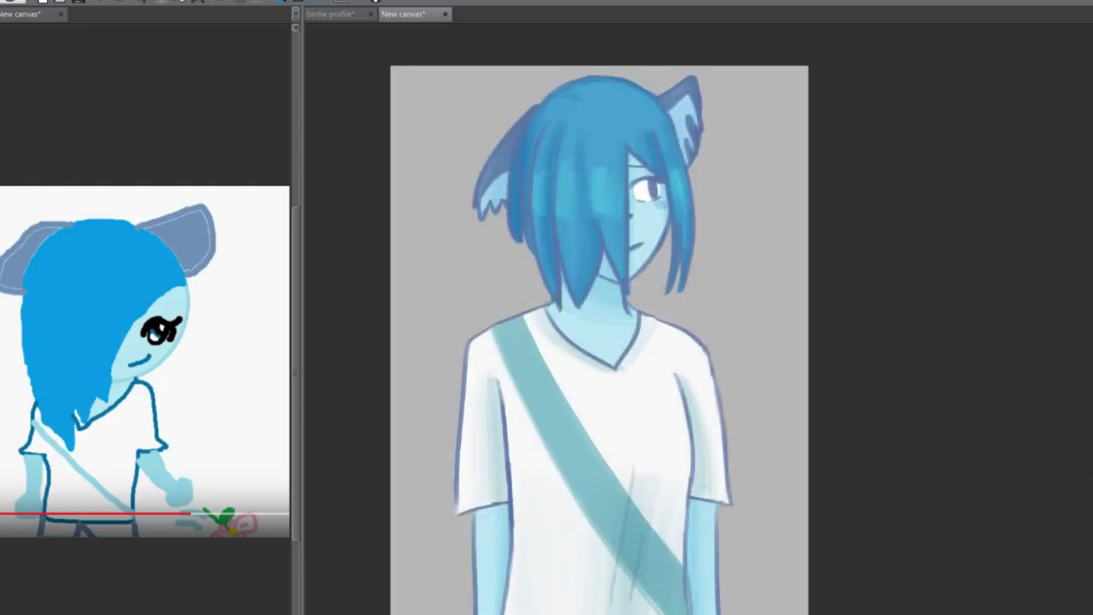
- Recolour the shirt's shoulder, sleeve, side and neckline outlines in light lavender
left_click_drag(461, 511, 495, 323)
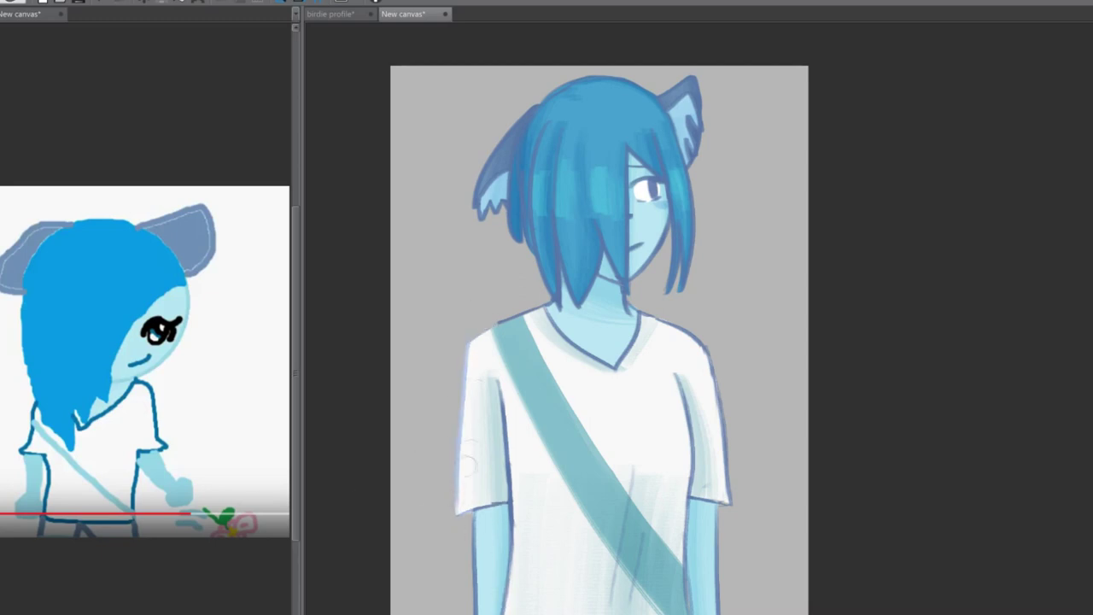
left_click_drag(530, 384, 504, 607)
mouse_move(500, 320)
left_mouse_down()
mouse_move(559, 299)
mouse_move(647, 365)
left_mouse_up()
mouse_move(717, 359)
left_mouse_down()
mouse_move(724, 504)
mouse_move(687, 611)
left_mouse_up()
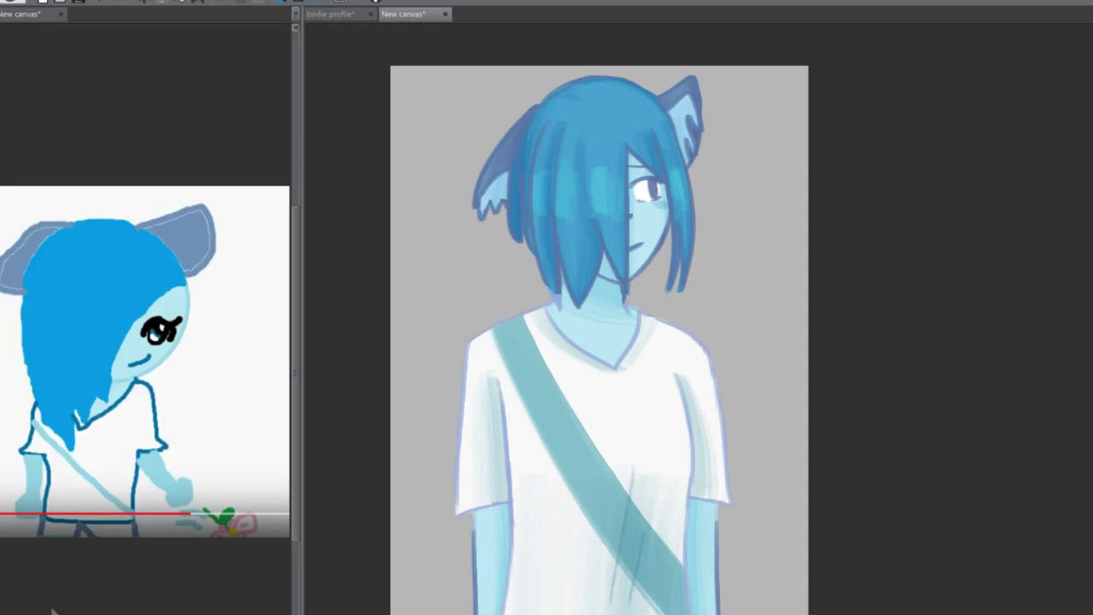
- Recolour the neck and jaw outlines in cyan skin shading and the hair outlines in darker blue
scroll(620, 412, "up", 2)
scroll(621, 412, "up", 1)
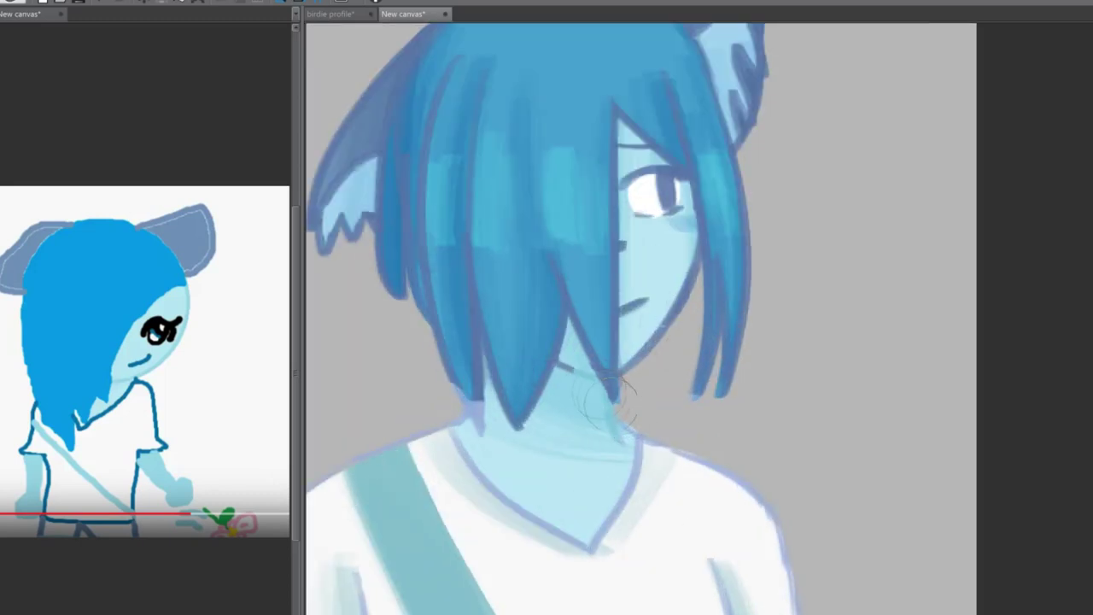
left_click_drag(471, 401, 489, 436)
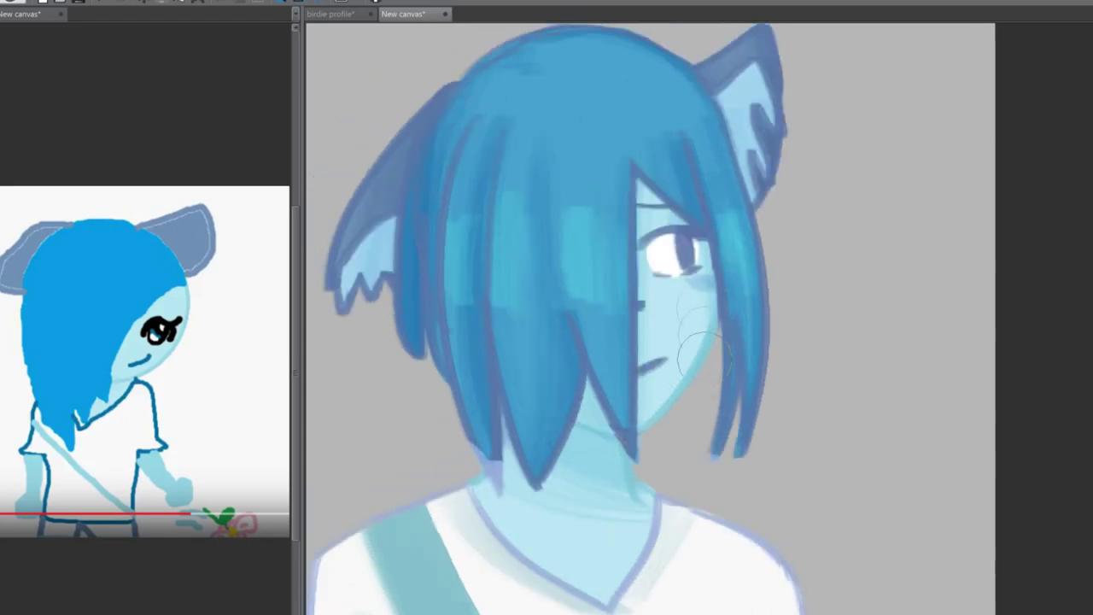
left_click_drag(703, 356, 545, 254)
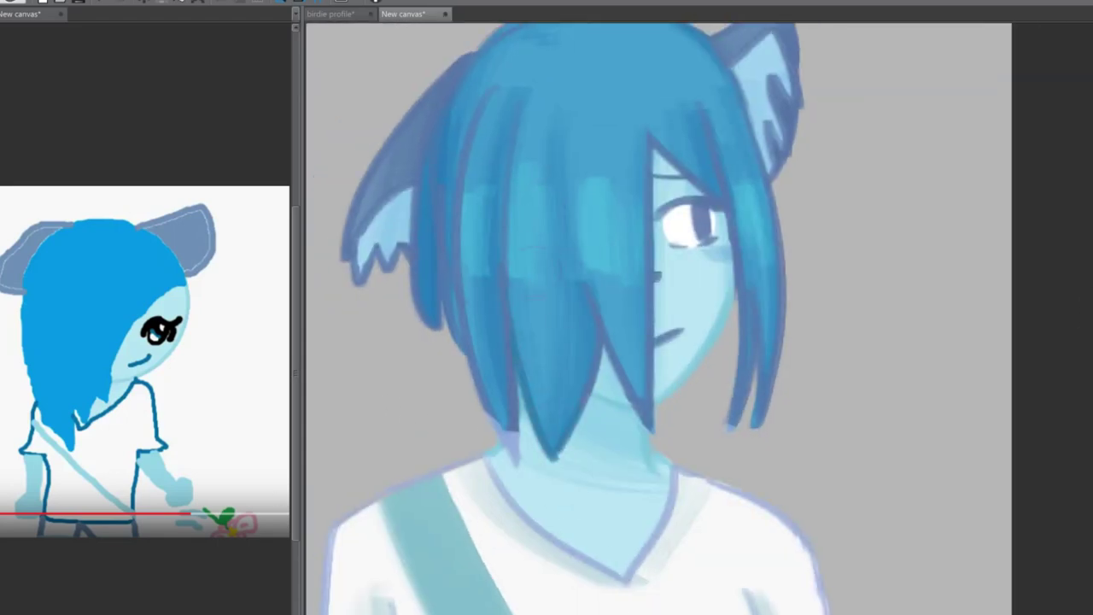
left_click_drag(436, 120, 425, 194)
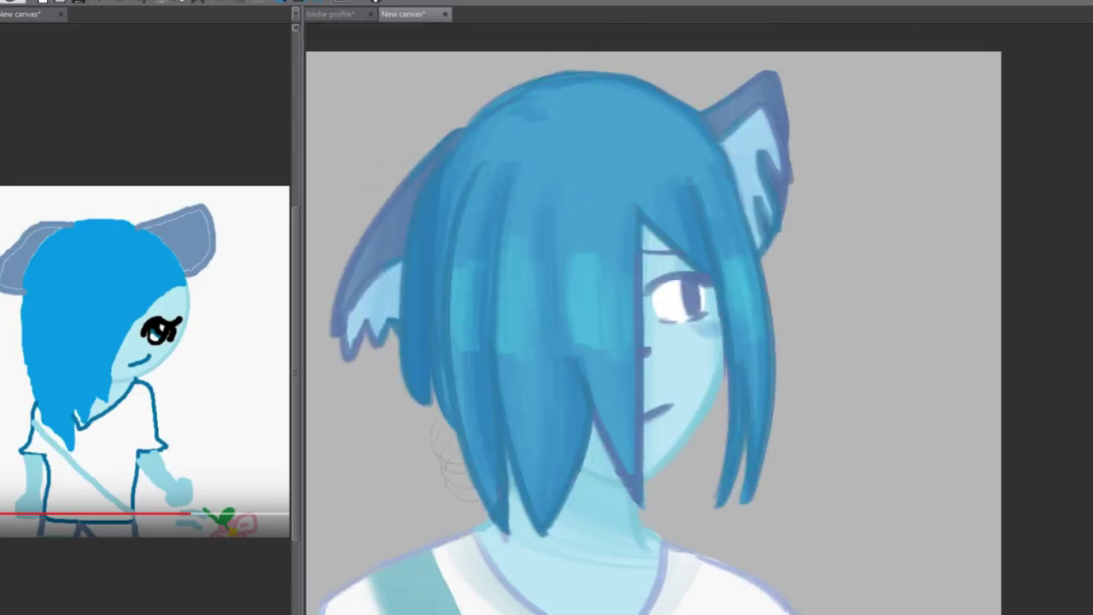
mouse_move(659, 442)
left_mouse_down()
mouse_move(634, 492)
mouse_move(647, 505)
mouse_move(588, 465)
left_mouse_up()
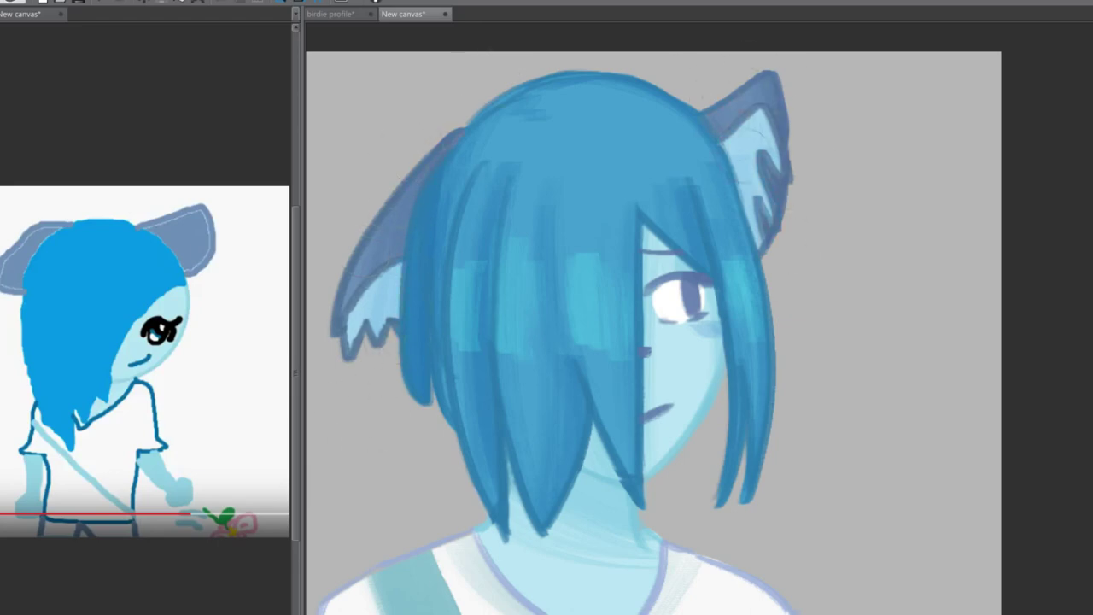
- Recolour the inner tuft outlines of both ears in light blue
scroll(363, 342, "down", 3)
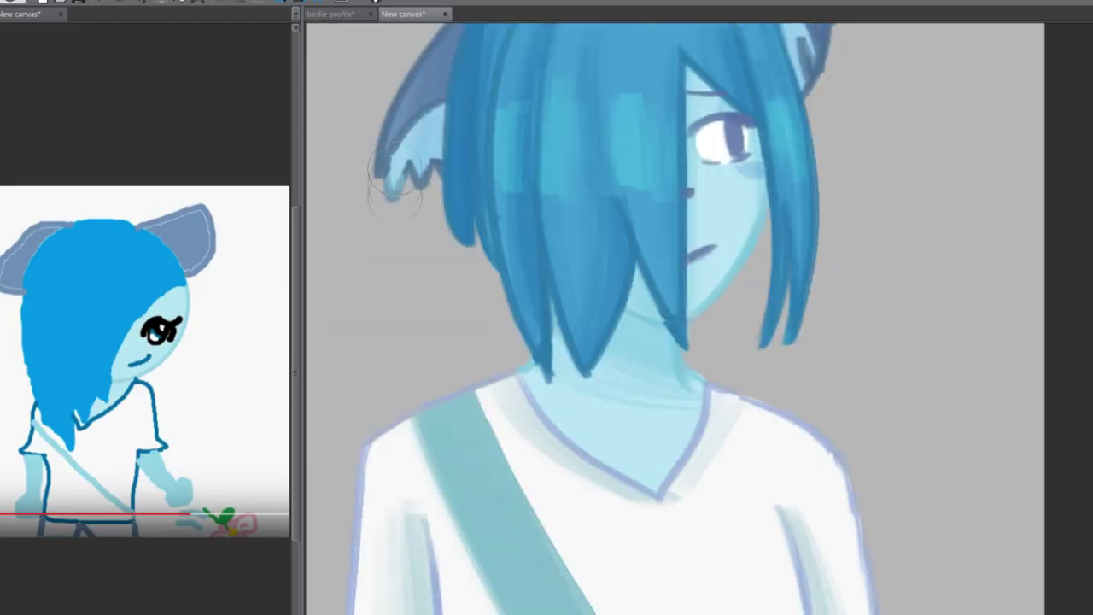
left_click_drag(393, 210, 412, 181)
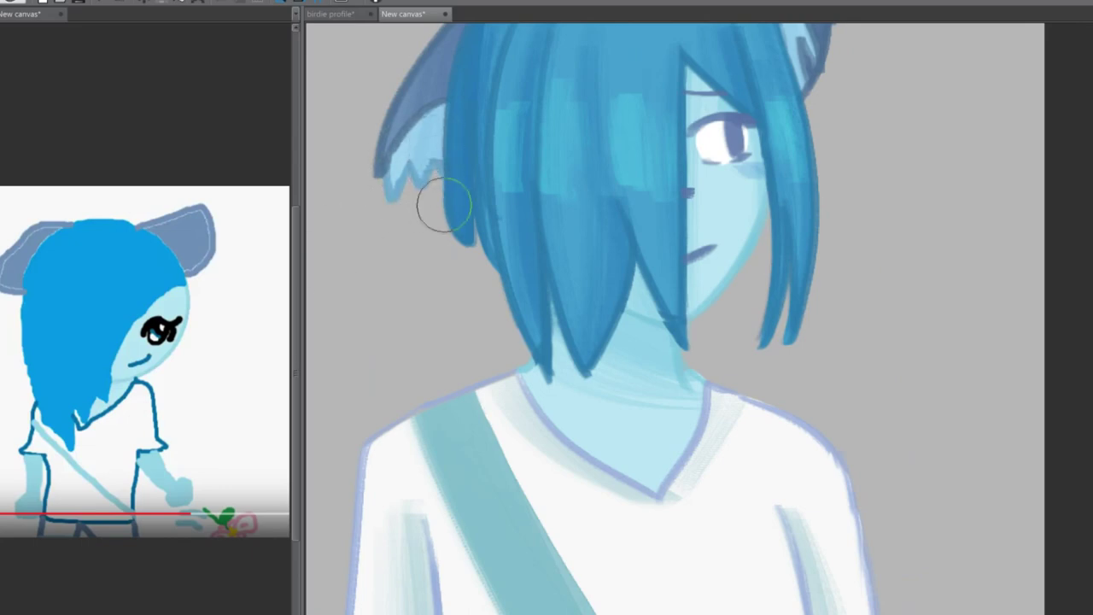
scroll(440, 217, "up", 3)
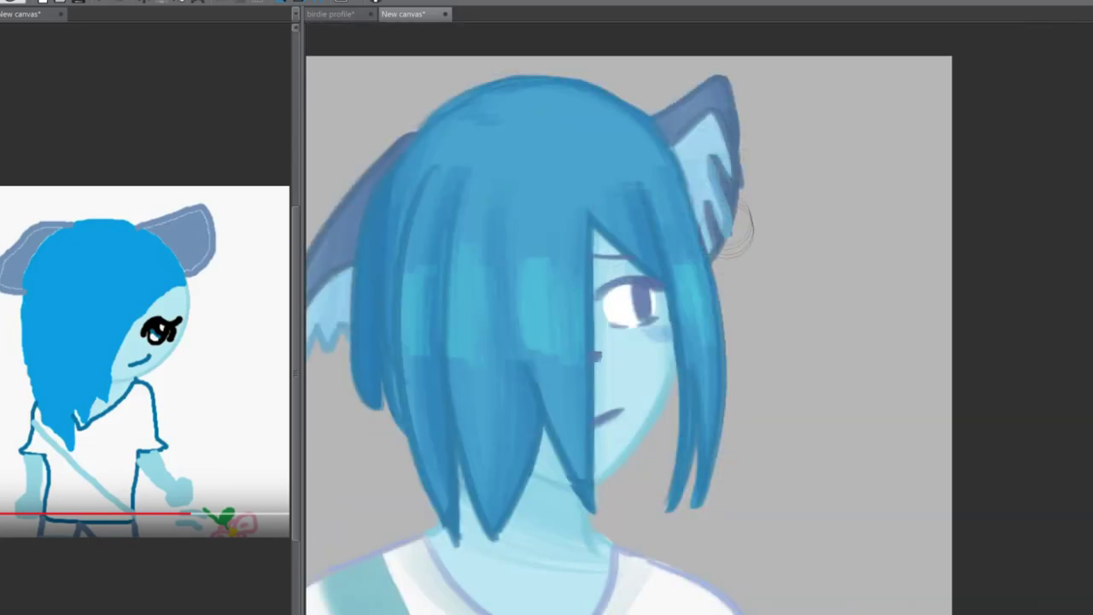
mouse_move(720, 268)
left_mouse_down()
mouse_move(744, 161)
mouse_move(709, 158)
mouse_move(732, 159)
mouse_move(733, 224)
left_mouse_up()
scroll(675, 145, "down", 3)
scroll(642, 298, "up", 4)
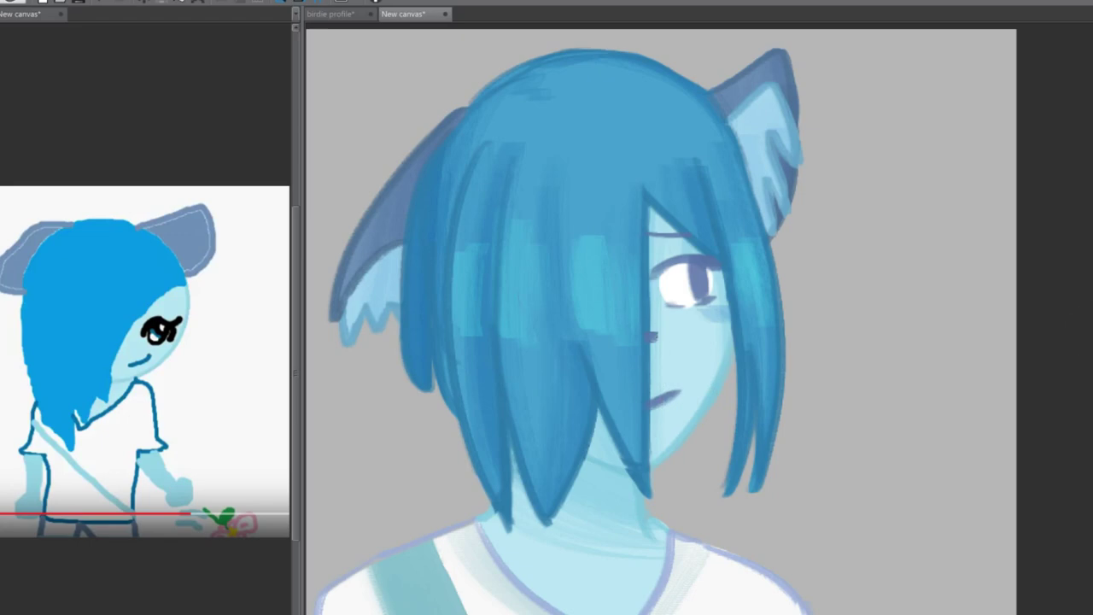
- Recolour the eyebrow and upper lash line near-black, and paint the iris teal
left_click_drag(663, 235, 692, 238)
left_click_drag(694, 261, 699, 290)
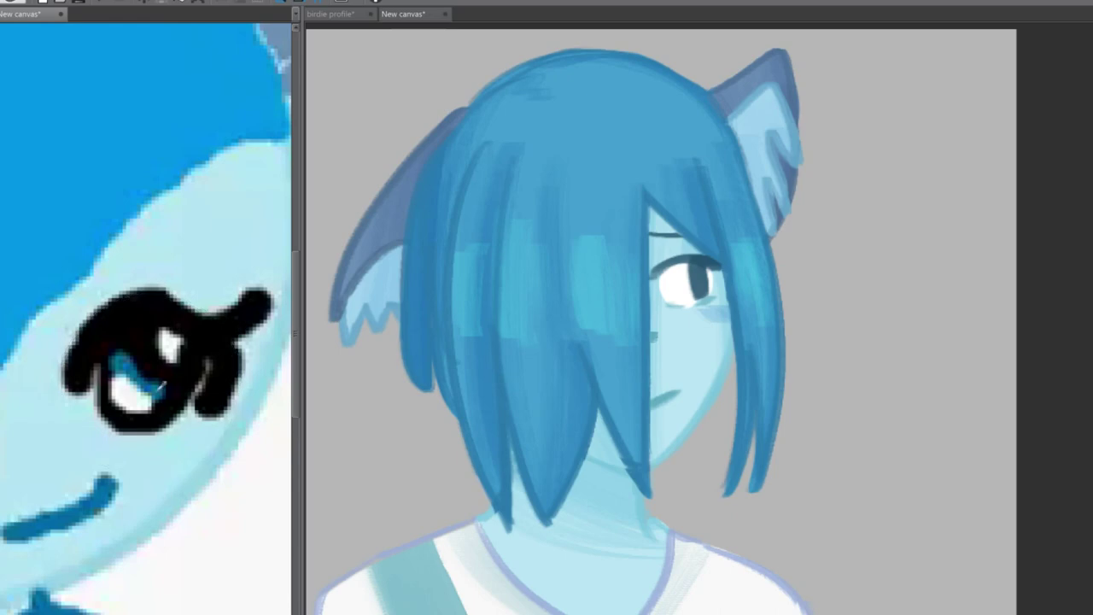
left_click_drag(696, 272, 691, 295)
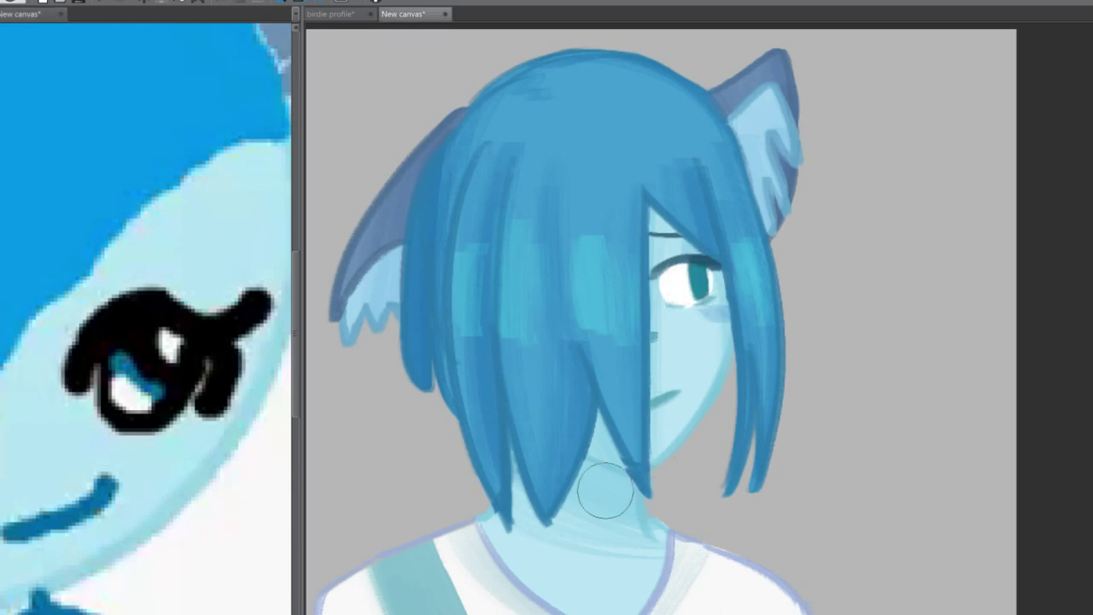
- Add a soft shadow under the upper eyelid and a white highlight on the iris
scroll(756, 260, "up", 2)
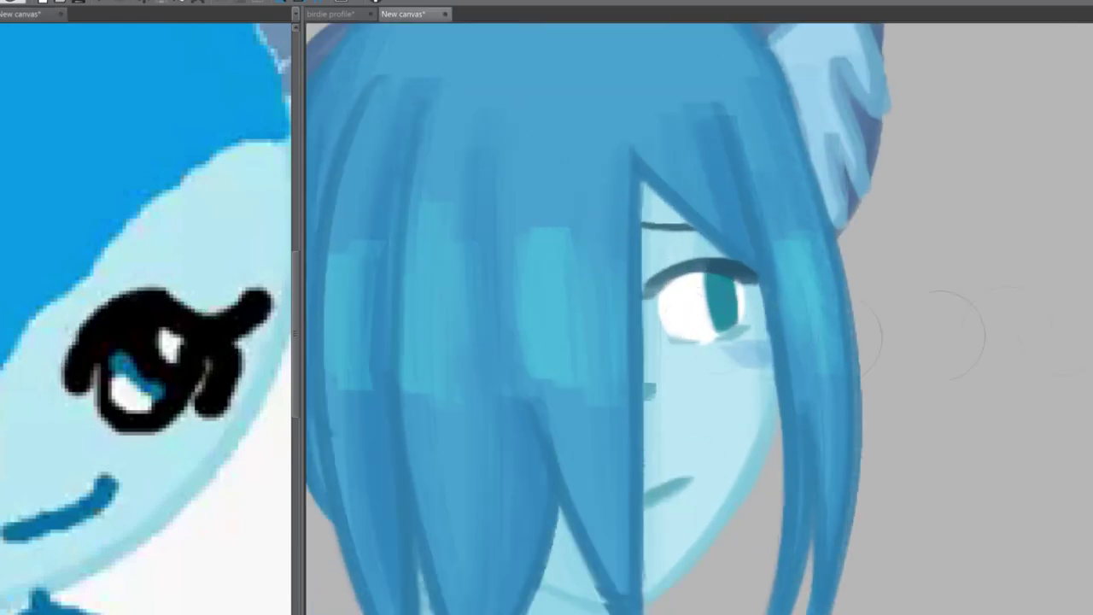
mouse_move(659, 292)
left_mouse_down()
mouse_move(748, 275)
mouse_move(683, 320)
left_mouse_up()
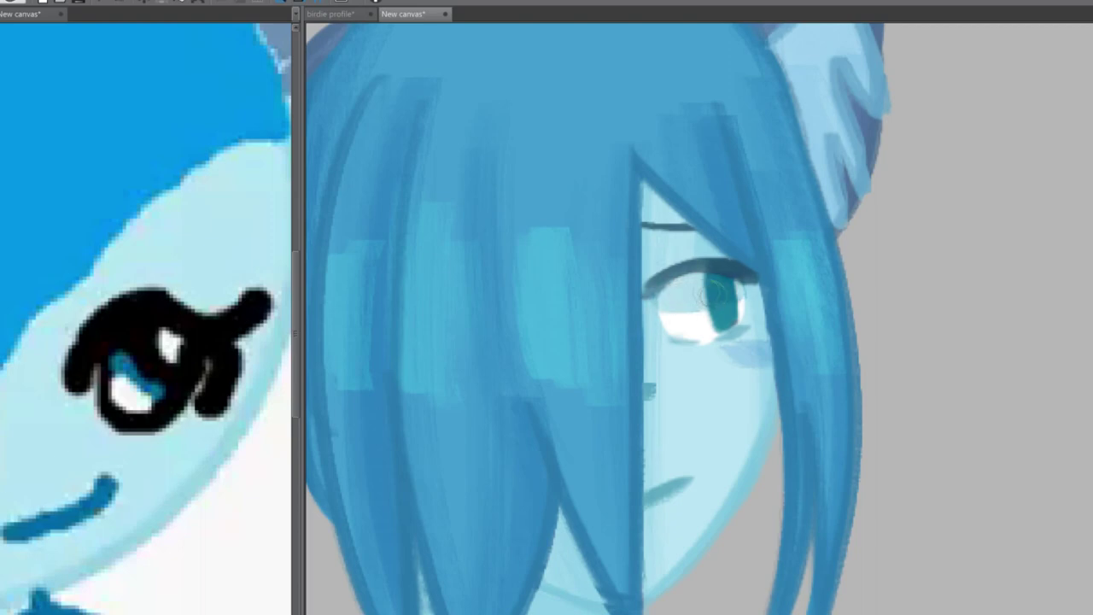
key("ctrl+0")
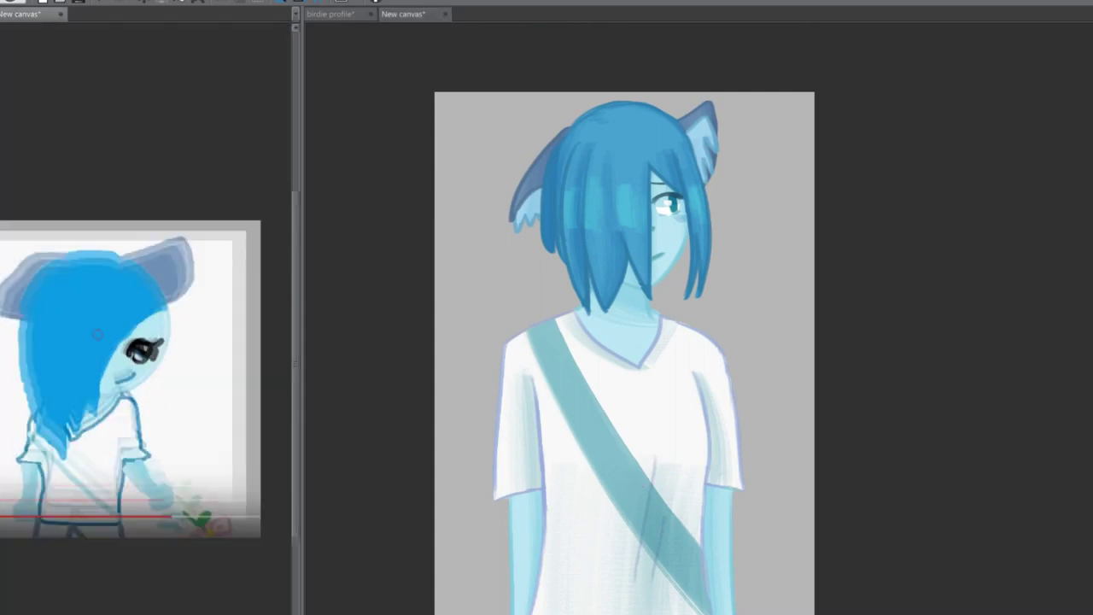
- Lighten the lavender outlines along the shirt's sleeves, sides, shoulders and V-neckline
scroll(662, 431, "up", 1)
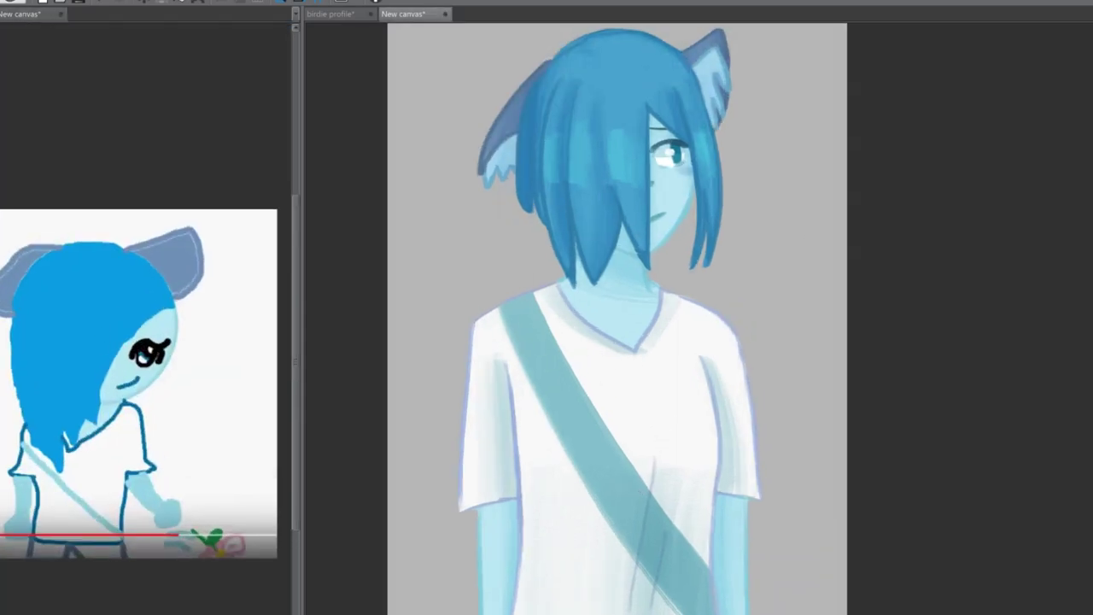
left_click_drag(518, 379, 518, 611)
left_click_drag(473, 313, 470, 495)
left_click_drag(472, 330, 460, 492)
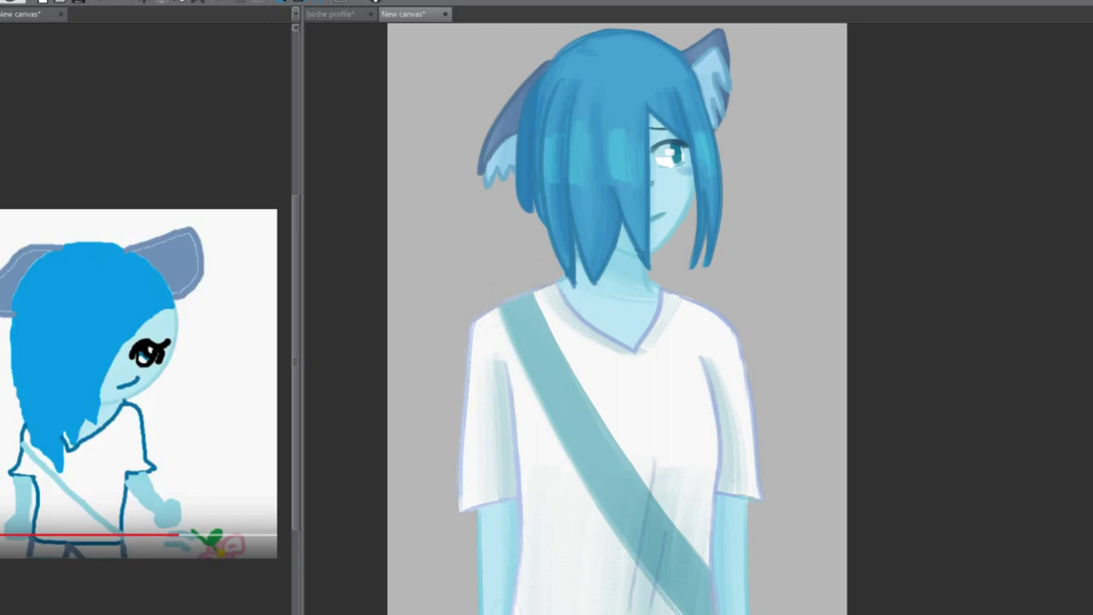
left_click_drag(560, 292, 629, 352)
left_click_drag(665, 275, 638, 358)
left_click_drag(723, 310, 746, 487)
left_click_drag(715, 381, 709, 501)
left_click_drag(711, 444, 714, 605)
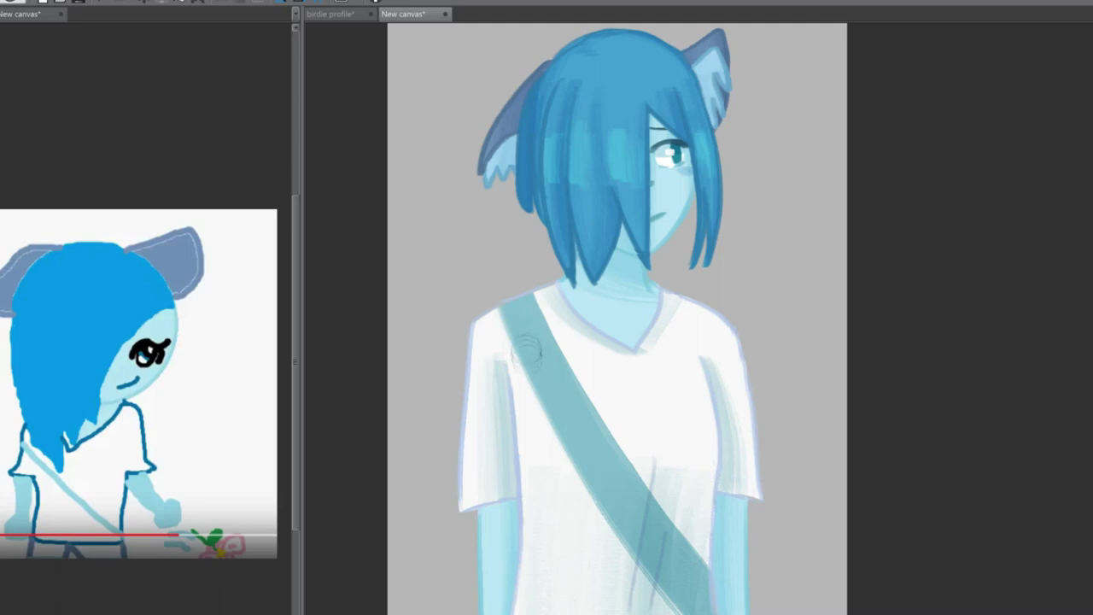
- Mirror the canvas horizontally to check the character's proportions, and flip it back
scroll(722, 605, "down", 3)
scroll(726, 594, "up", 3)
scroll(708, 599, "down", 1)
key("m")
scroll(938, 591, "down", 1)
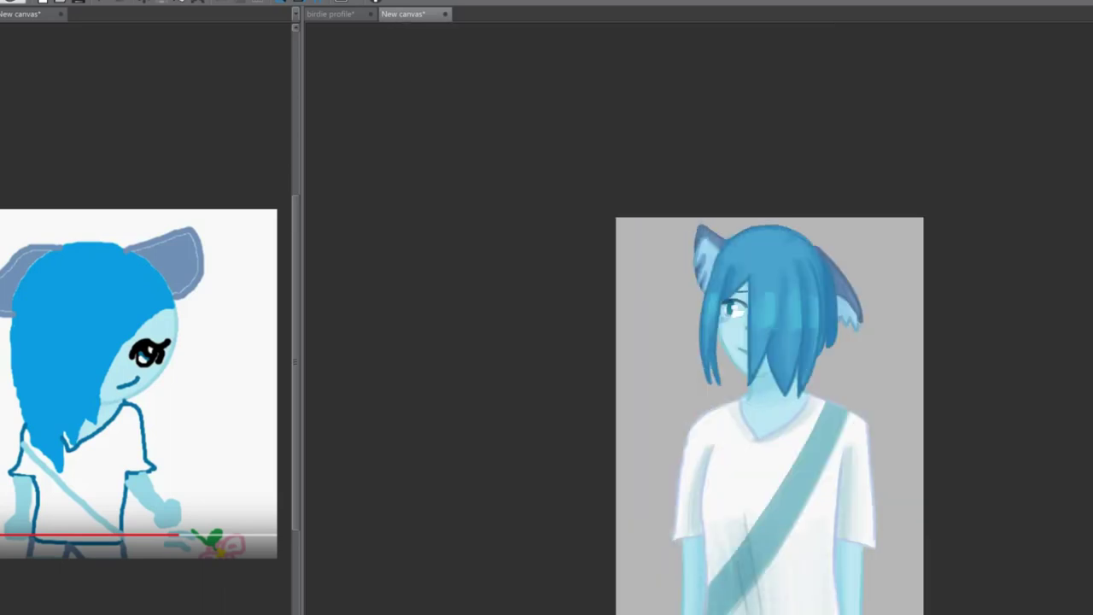
scroll(937, 591, "up", 1)
key("m")
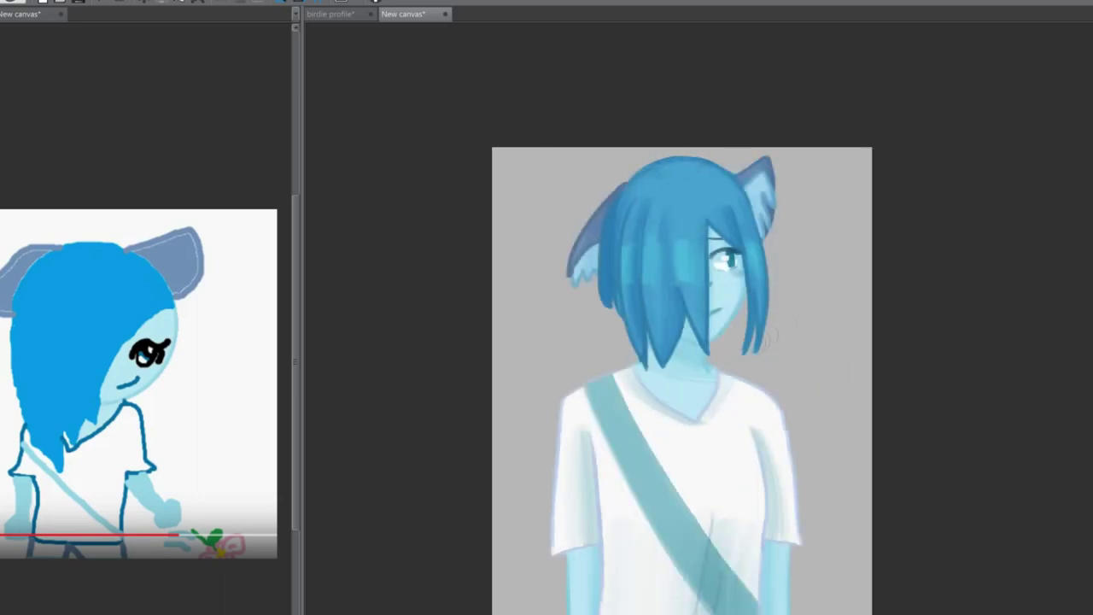
- Refine the shirt's side edge beside the character's arm and the adjoining sleeve seam with pale strokes
scroll(752, 556, "up", 2)
mouse_move(716, 338)
left_mouse_down()
mouse_move(793, 597)
mouse_move(699, 559)
left_mouse_up()
key("ctrl+d")
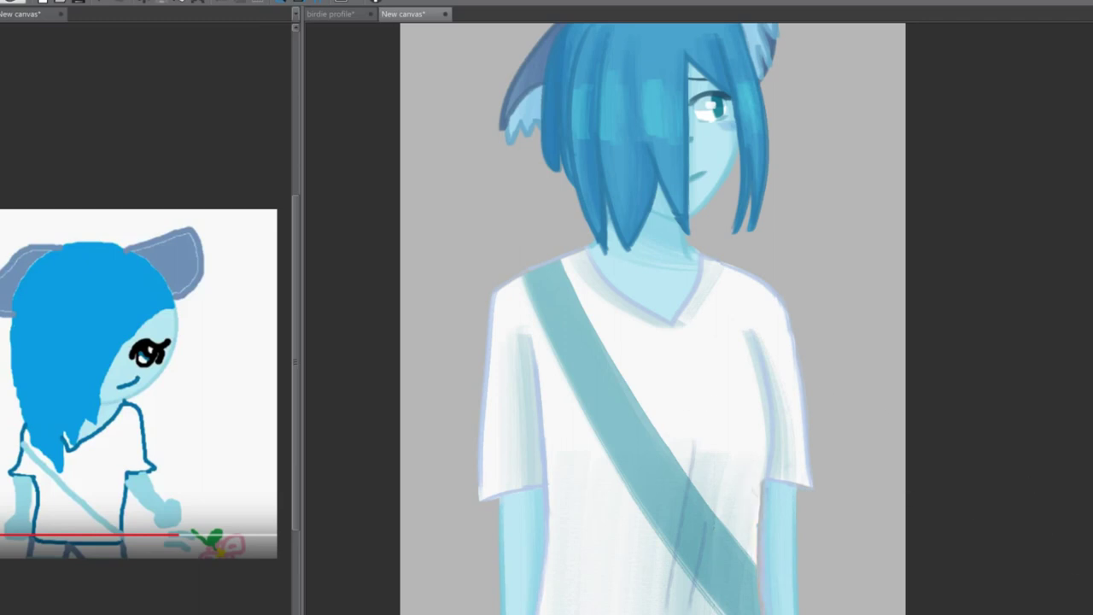
scroll(649, 316, "down", 2)
mouse_move(756, 418)
left_mouse_down()
mouse_move(762, 602)
mouse_move(746, 504)
mouse_move(779, 602)
left_mouse_up()
left_click_drag(737, 267, 754, 390)
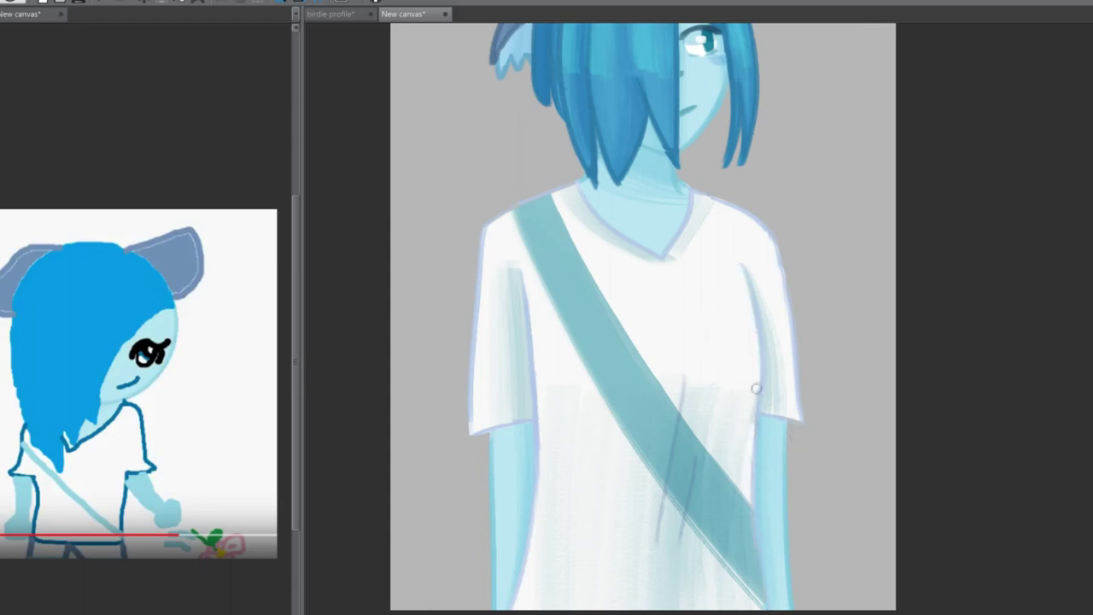
- Change the grey background behind the blue-haired character to white
scroll(756, 389, "down", 3)
scroll(756, 389, "up", 3)
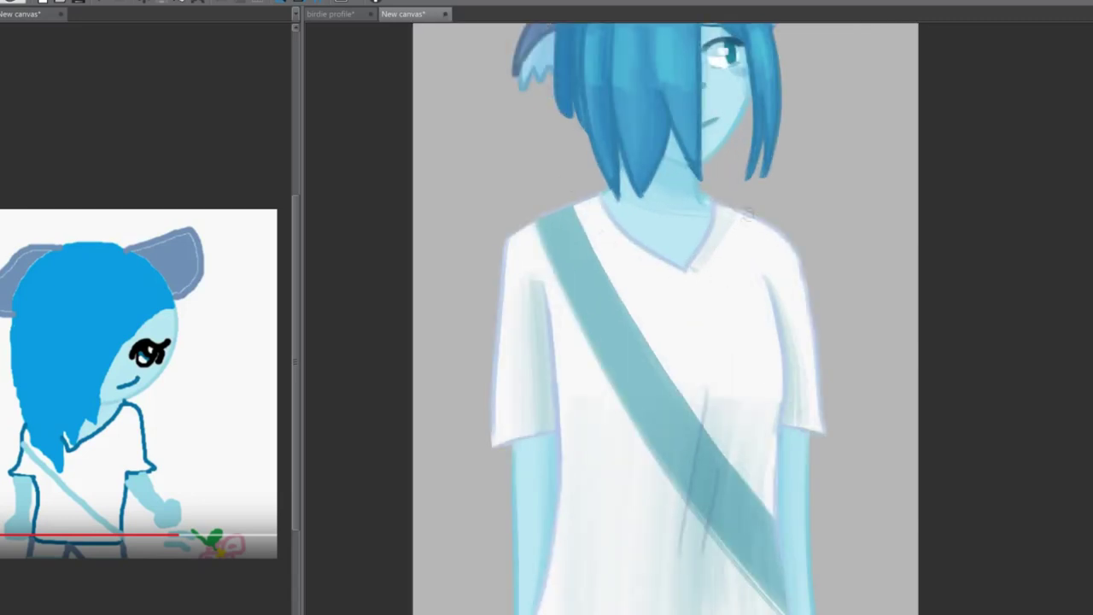
scroll(674, 296, "down", 2)
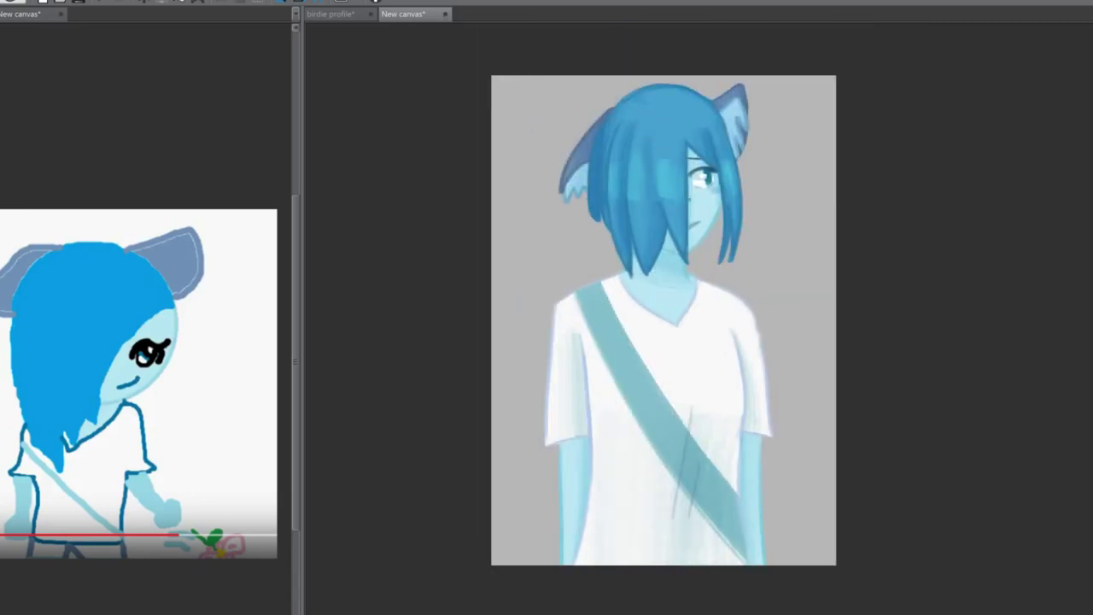
scroll(836, 262, "up", 1)
scroll(655, 414, "down", 2)
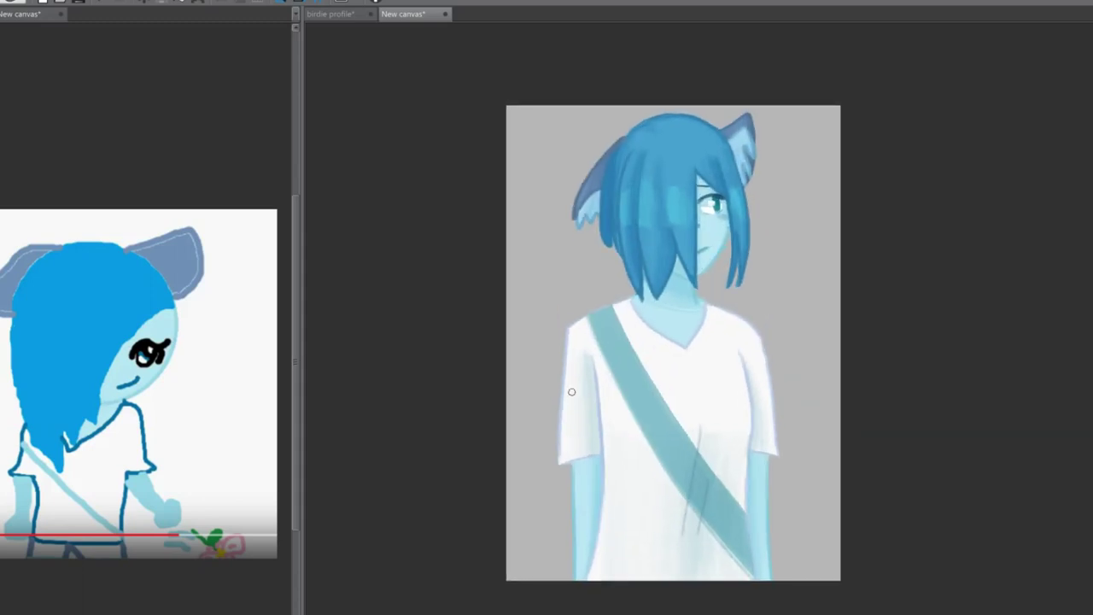
left_click(408, 449)
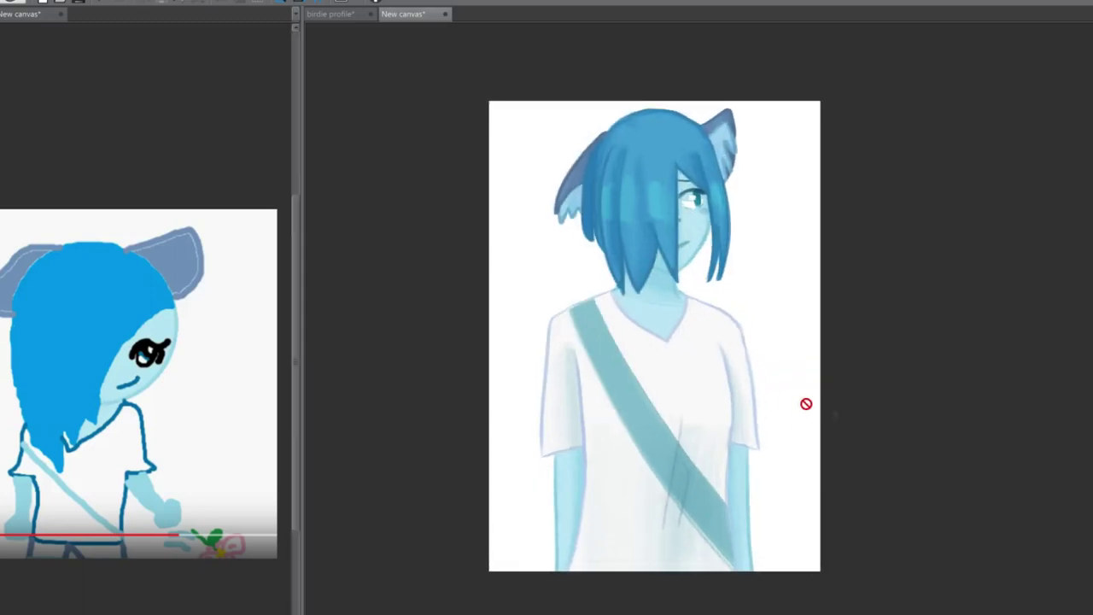
- Paint a scalloped periwinkle aura behind the character with a large brush, and soften it into two layered pale lavender bands
mouse_move(538, 568)
left_mouse_down()
mouse_move(521, 367)
mouse_move(513, 478)
mouse_move(735, 316)
mouse_move(803, 547)
left_mouse_up()
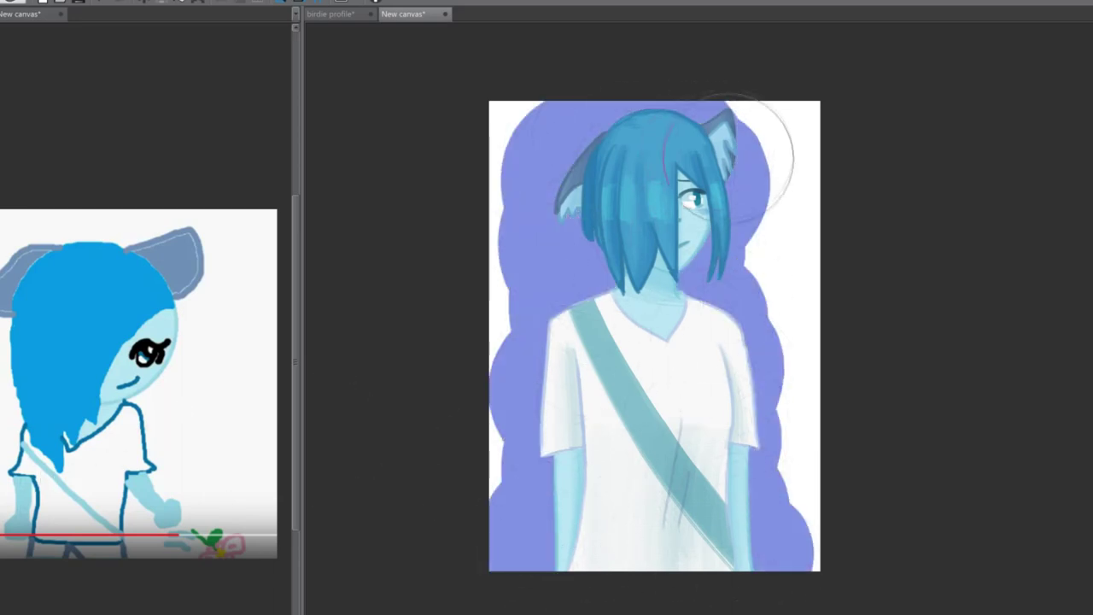
left_click_drag(733, 282, 748, 281)
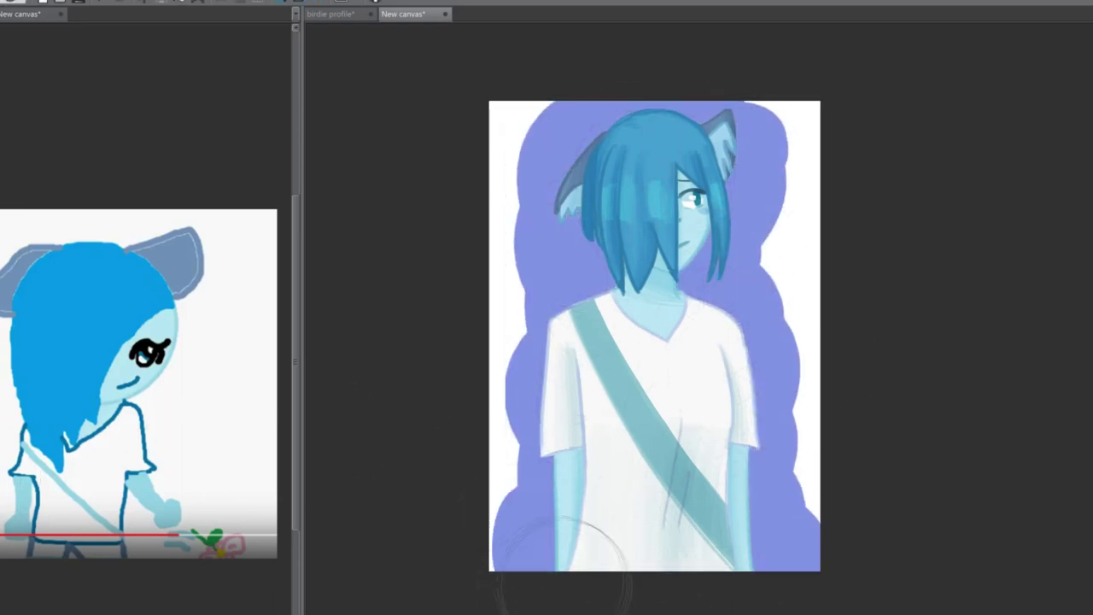
mouse_move(555, 555)
left_mouse_down()
mouse_move(598, 451)
mouse_move(633, 298)
mouse_move(649, 98)
mouse_move(735, 385)
mouse_move(768, 435)
left_mouse_up()
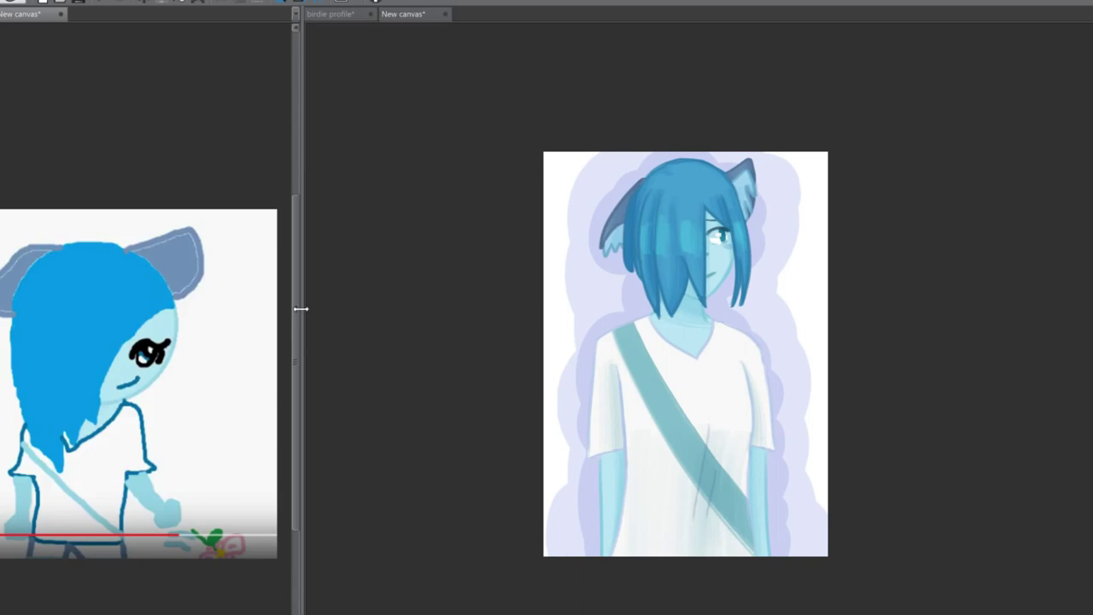
- Widen the reference view and enlarge both drawings to compare the original character with the redraw side by side
left_click_drag(302, 309, 453, 309)
scroll(923, 334, "up", 3)
scroll(269, 318, "up", 2)
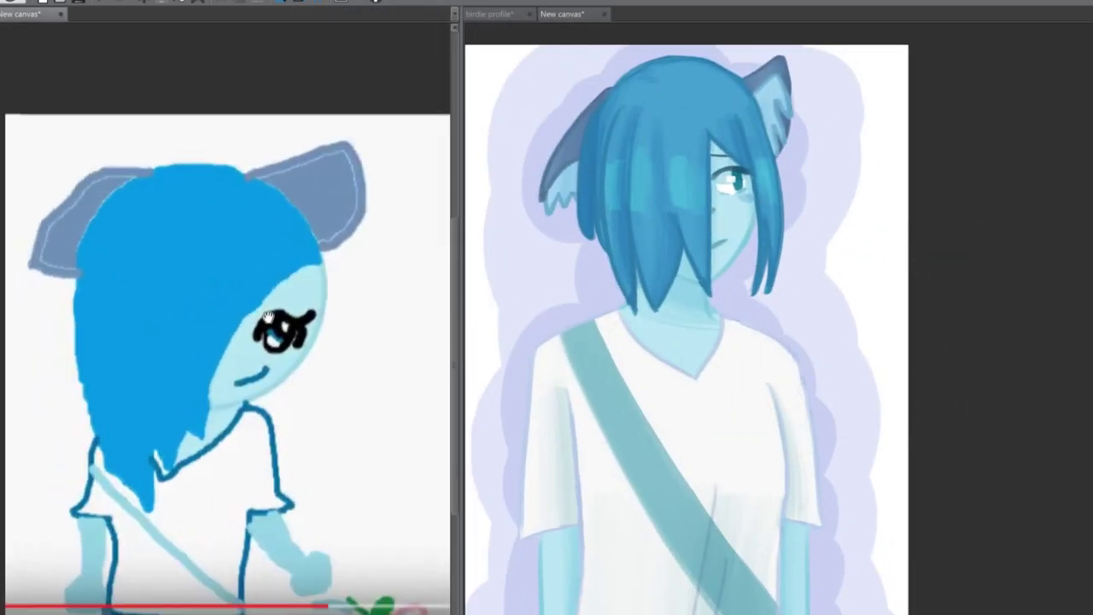